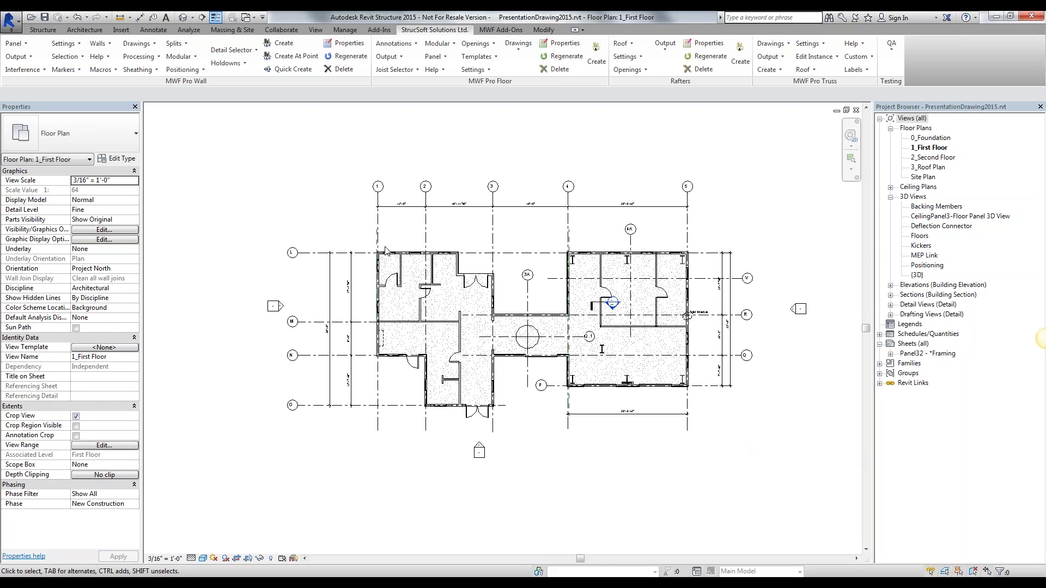
- Zoom in and inspect the exterior 6" stud and interior 4" partition walls, then clear the selection
scroll(387, 251, "up", 3)
scroll(387, 250, "up", 3)
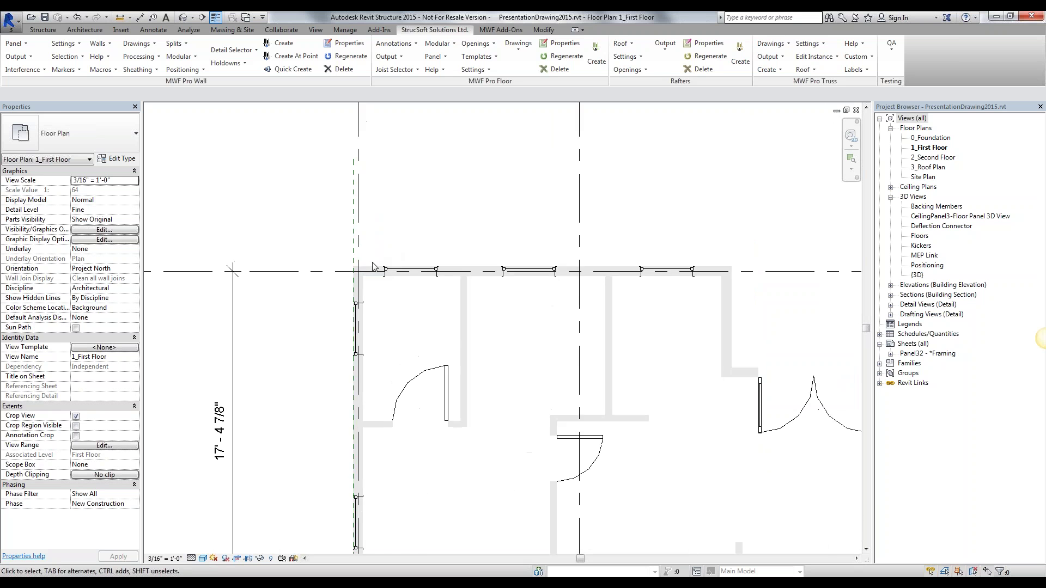
left_click(361, 303)
left_click(360, 303)
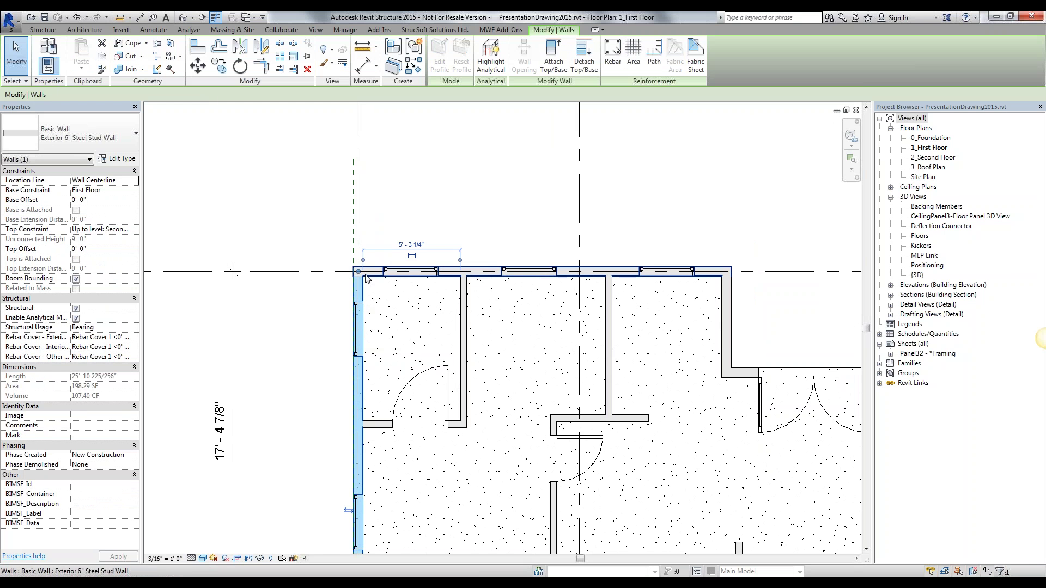
left_click(465, 421)
left_click(466, 417)
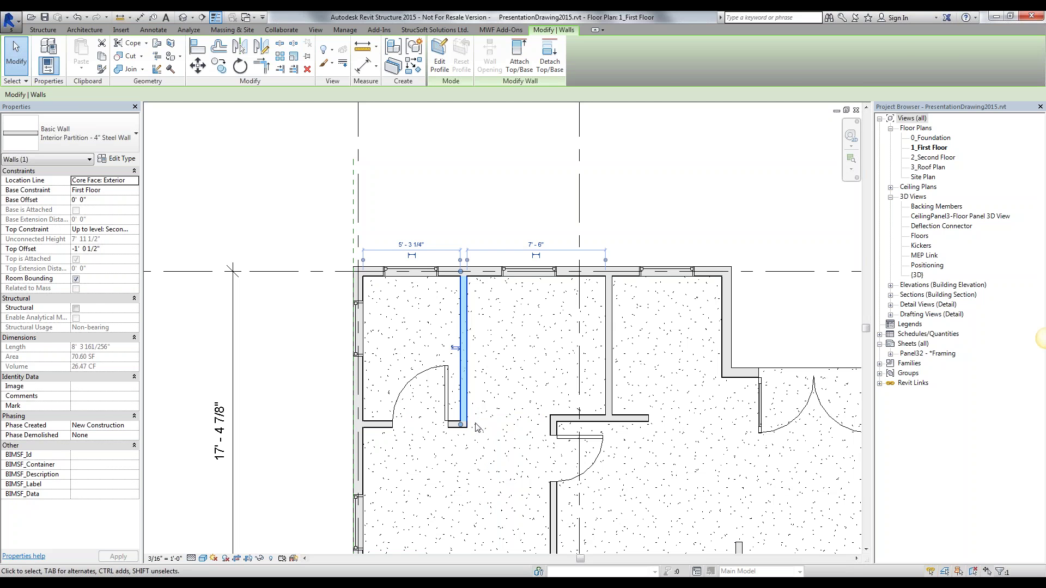
key("Escape")
- Window-select every wall of the left wing between grids L and O
scroll(534, 305, "down", 3)
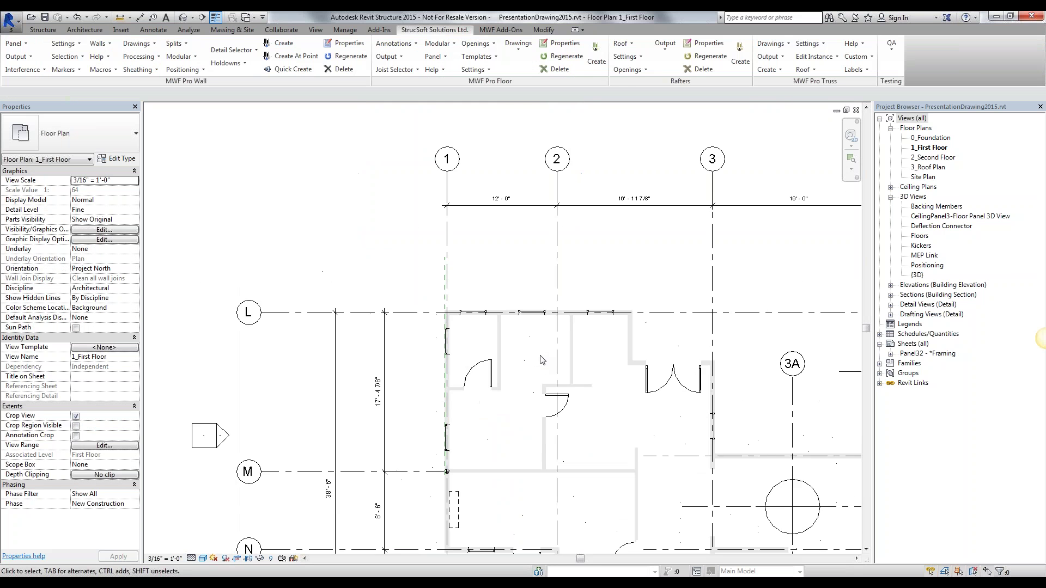
middle_click_drag(544, 381, 512, 283)
left_click_drag(390, 192, 719, 542)
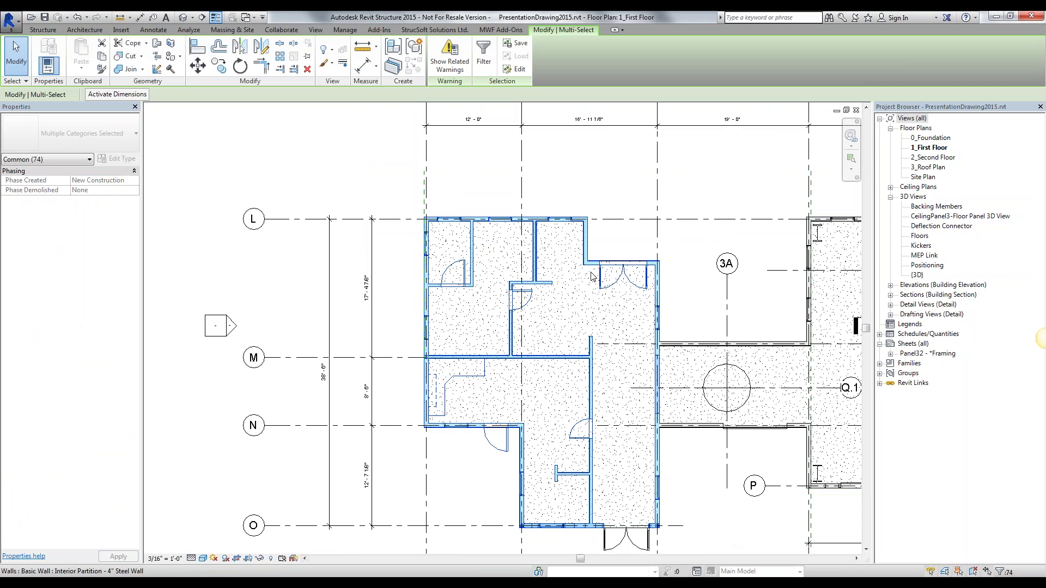
- Run StrucSoft Walls Auto-Join with the DemoAutoJoin rule set and dismiss the Warnings dialog
left_click(434, 29)
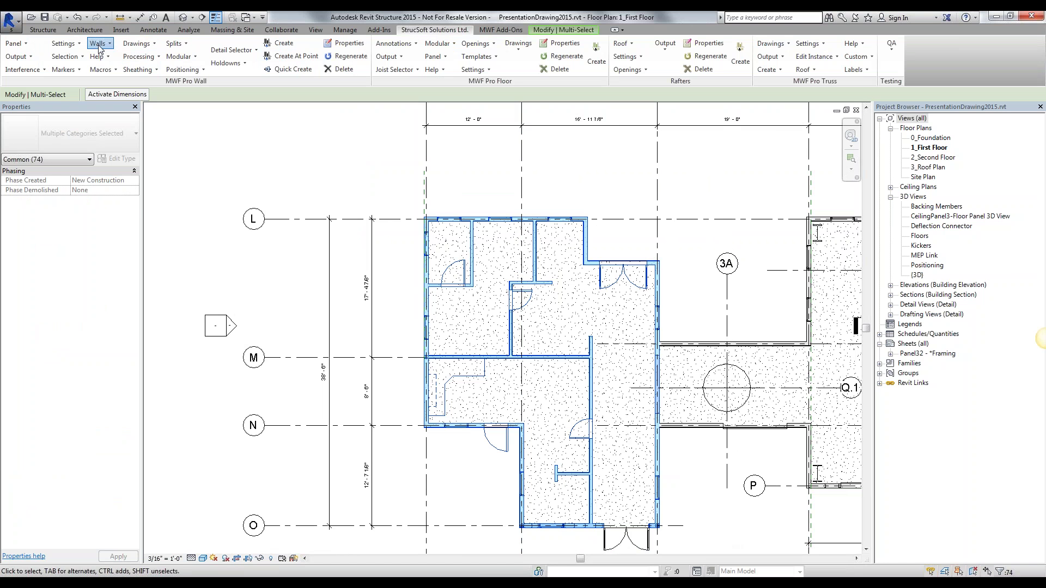
left_click(99, 44)
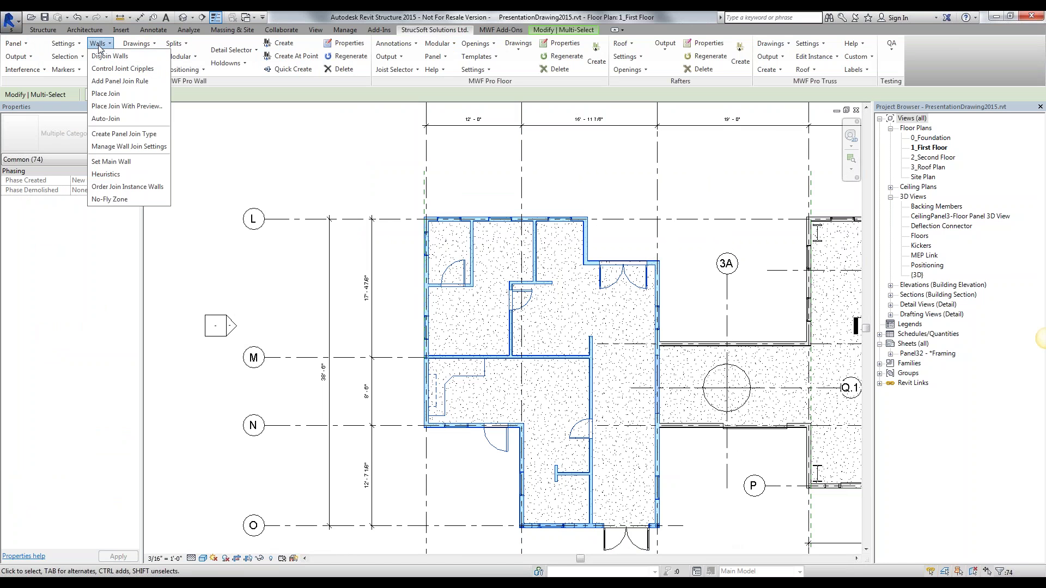
left_click(111, 119)
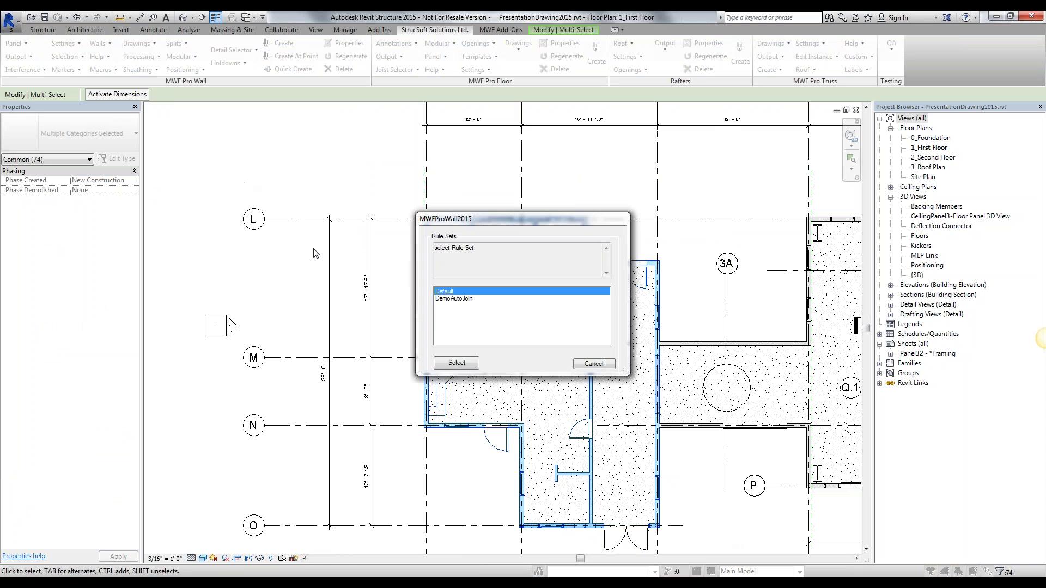
left_click(454, 299)
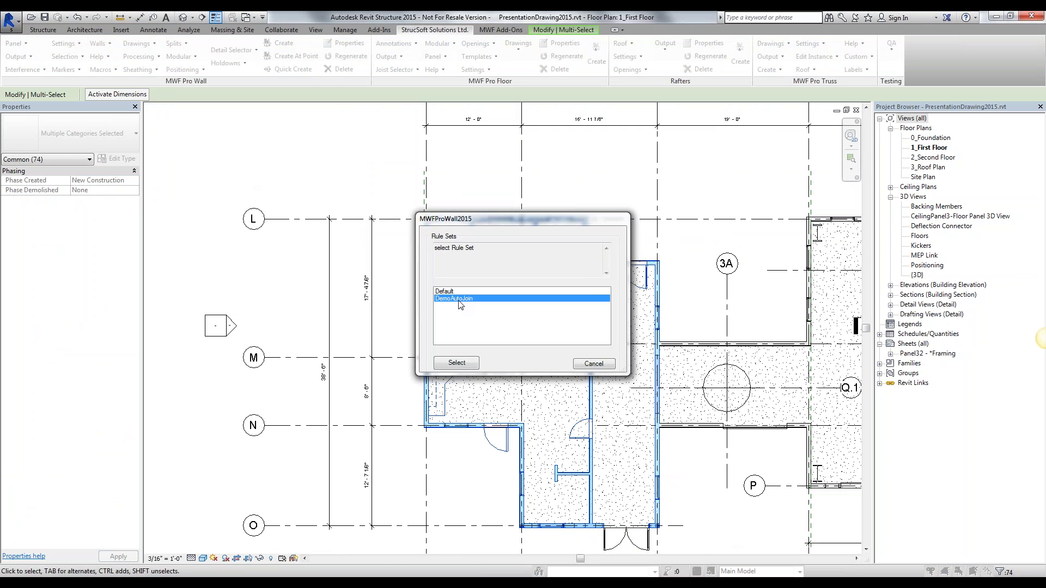
left_click(456, 363)
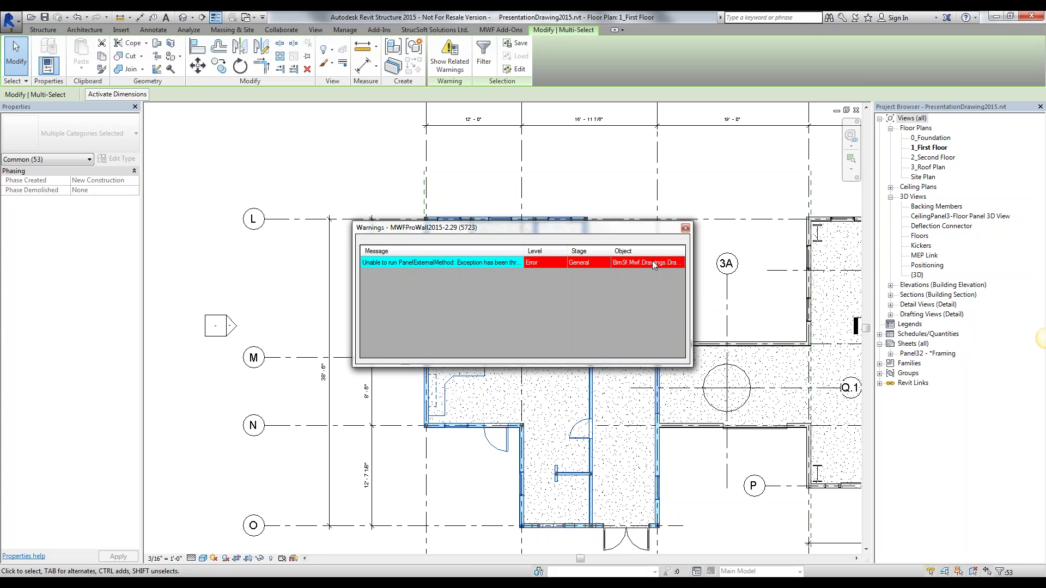
left_click(685, 227)
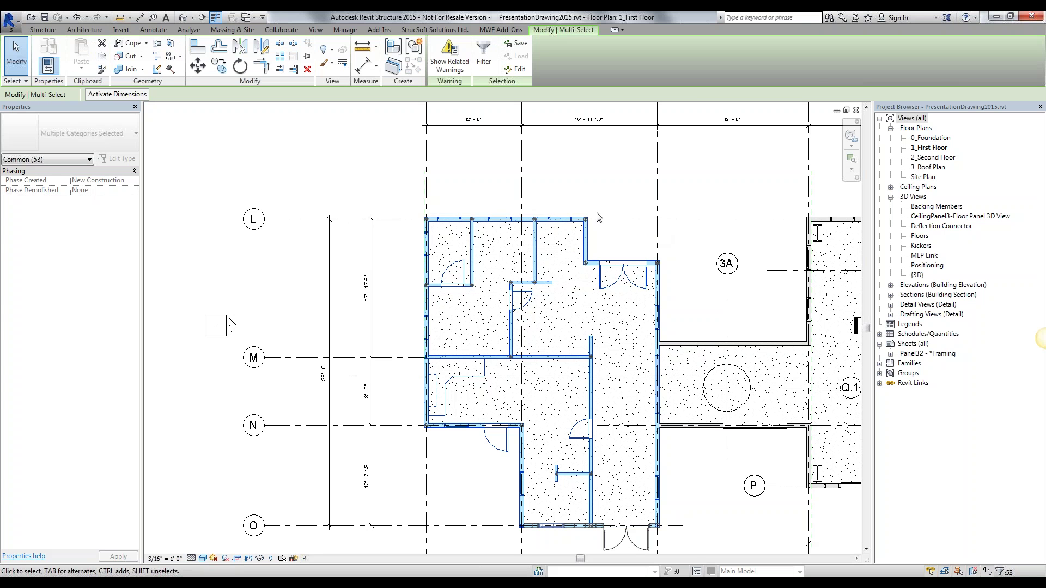
- Inspect panel joins J104 and J126, then minimize the plan to reveal Autojoin Training Level 1
scroll(594, 220, "up", 4)
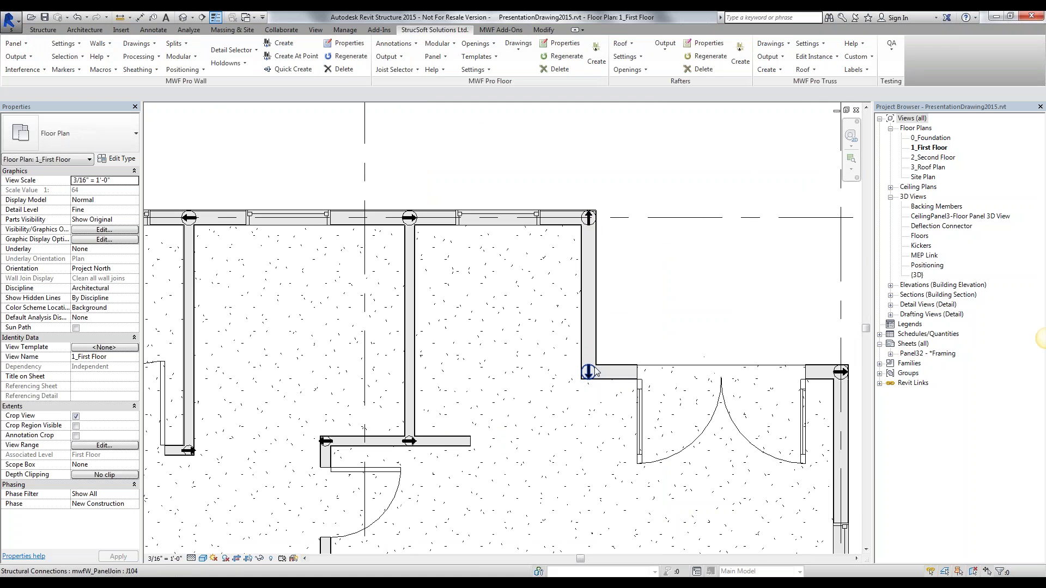
left_click(595, 371)
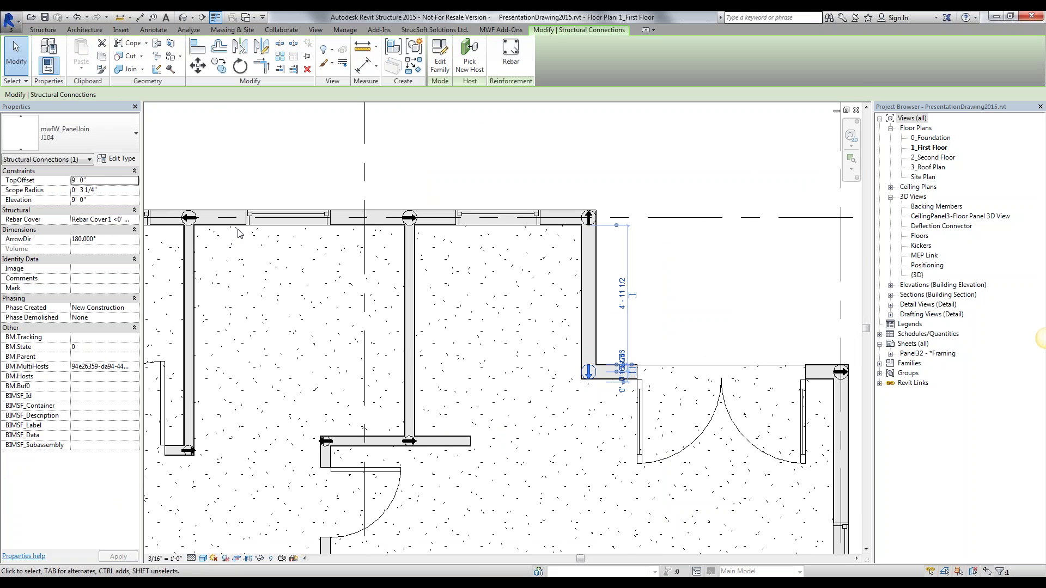
left_click(409, 441)
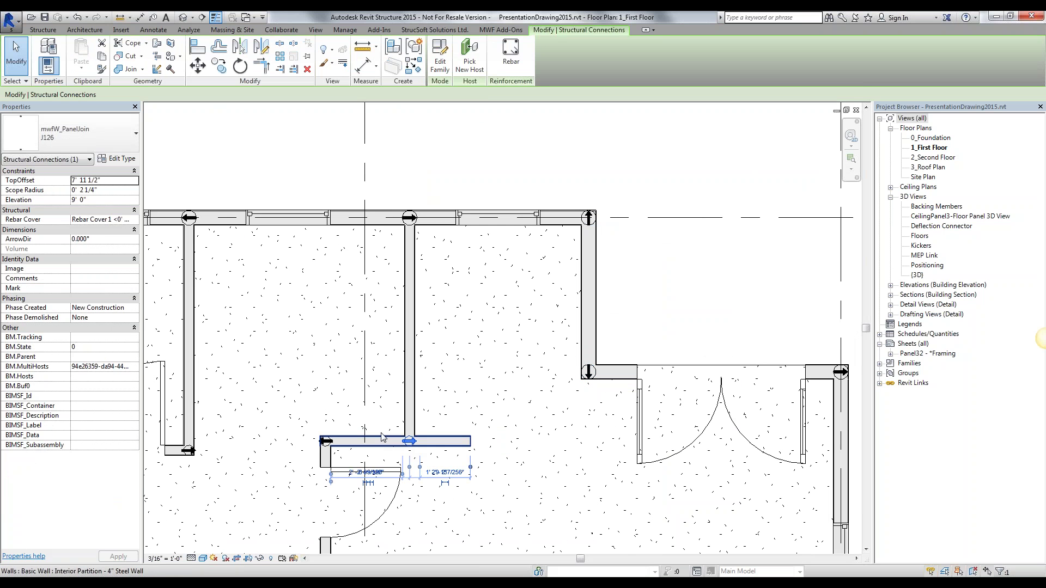
left_click(568, 159)
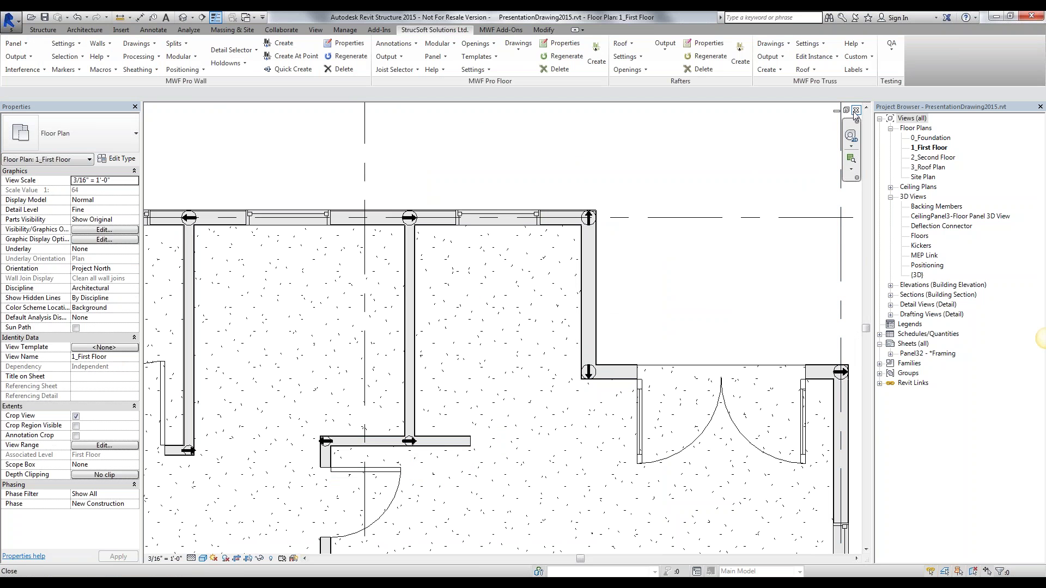
left_click(837, 111)
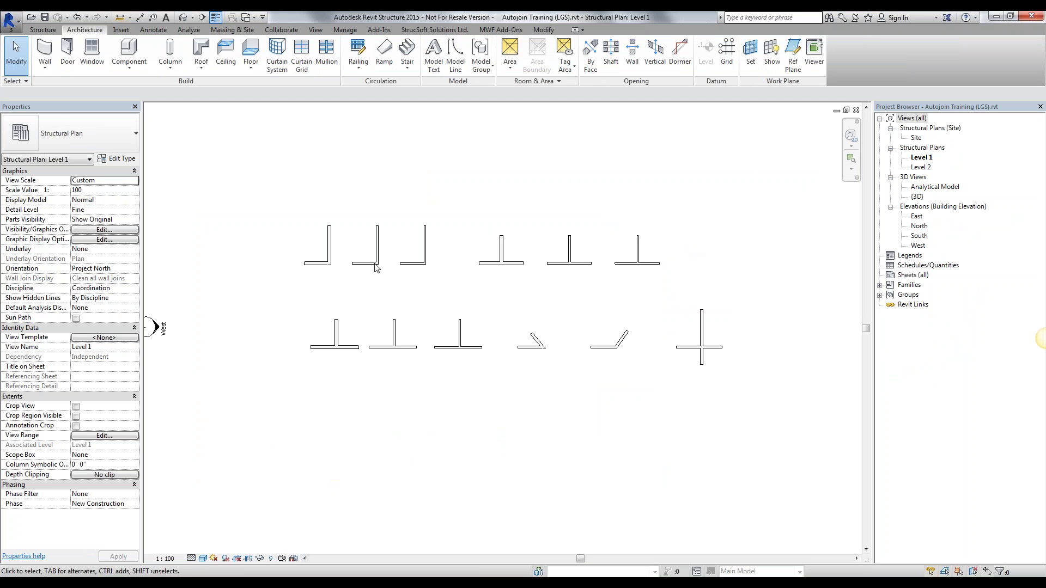
scroll(355, 266, "up", 3)
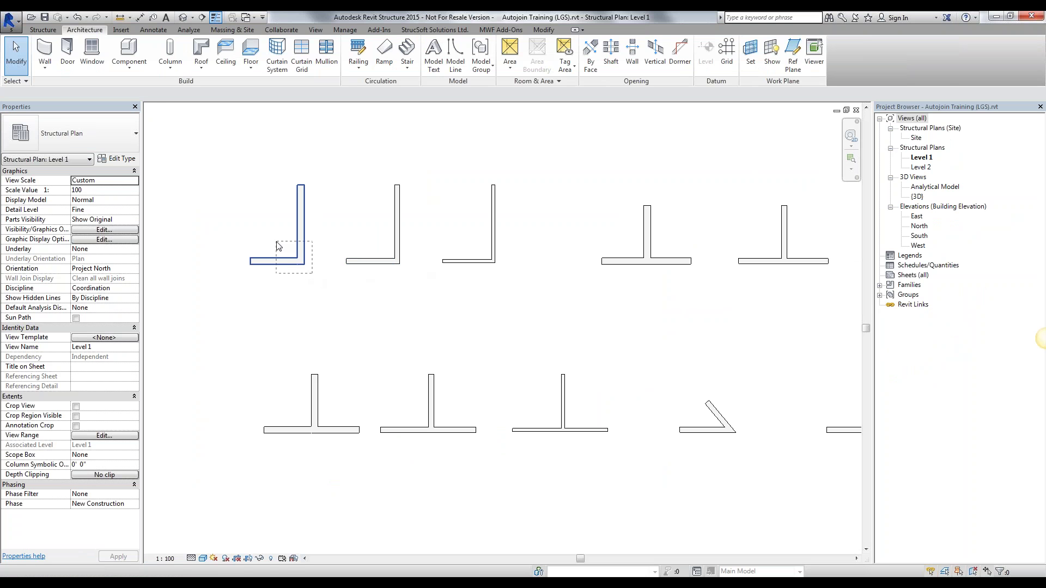
key("Tab")
left_click(301, 256)
left_click(430, 267)
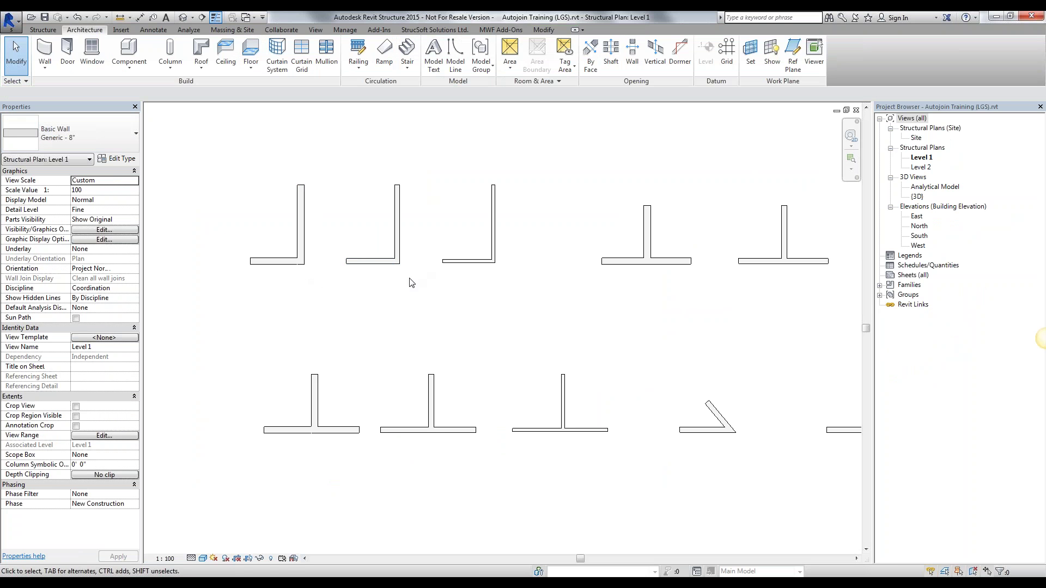
key("Tab")
left_click(396, 252)
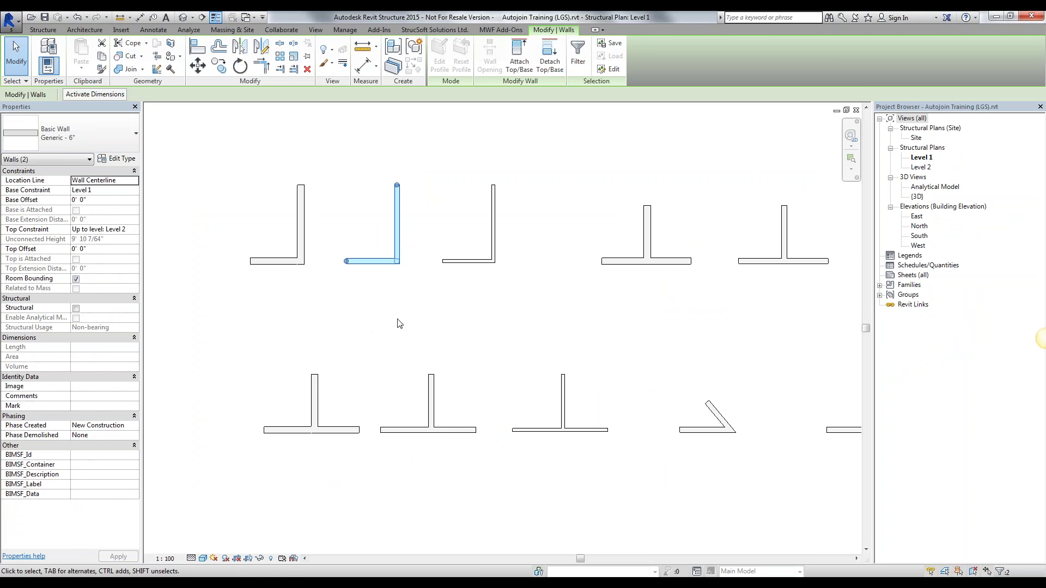
left_click(506, 303)
key("Tab")
left_click(493, 248)
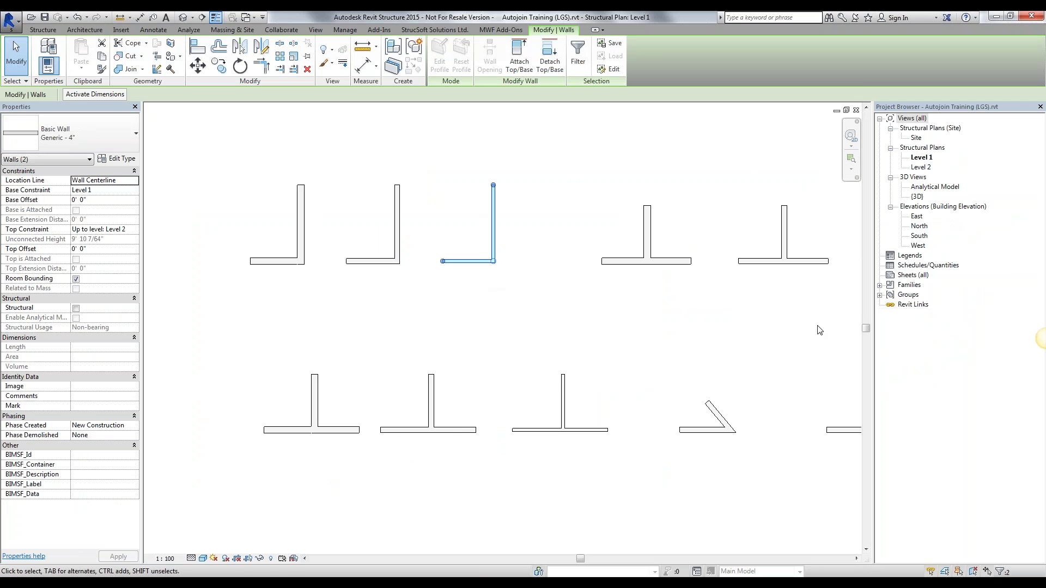
left_click(415, 435)
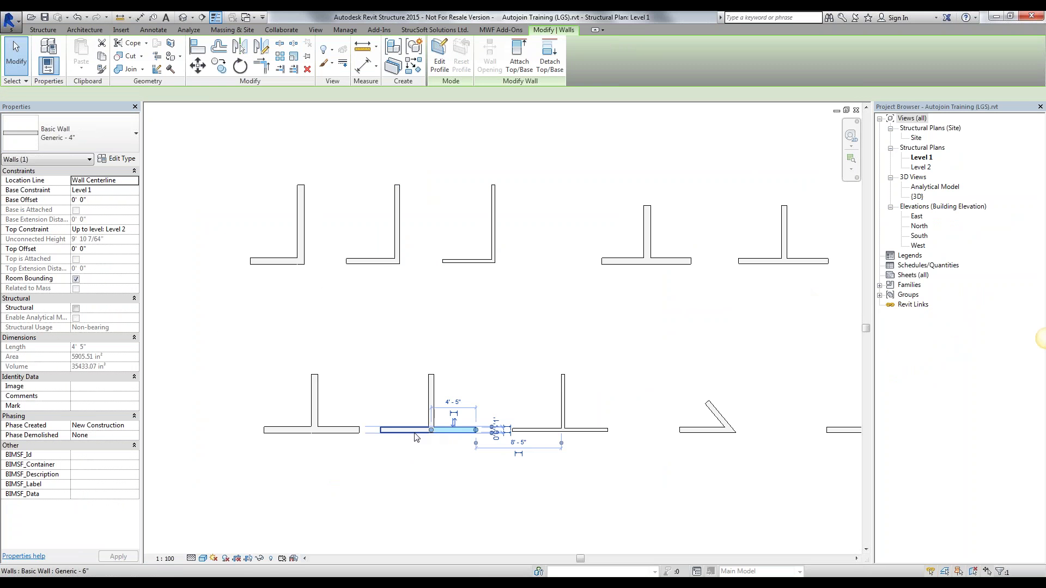
left_click(431, 403)
left_click_drag(762, 443, 700, 423)
middle_click_drag(700, 423, 522, 432)
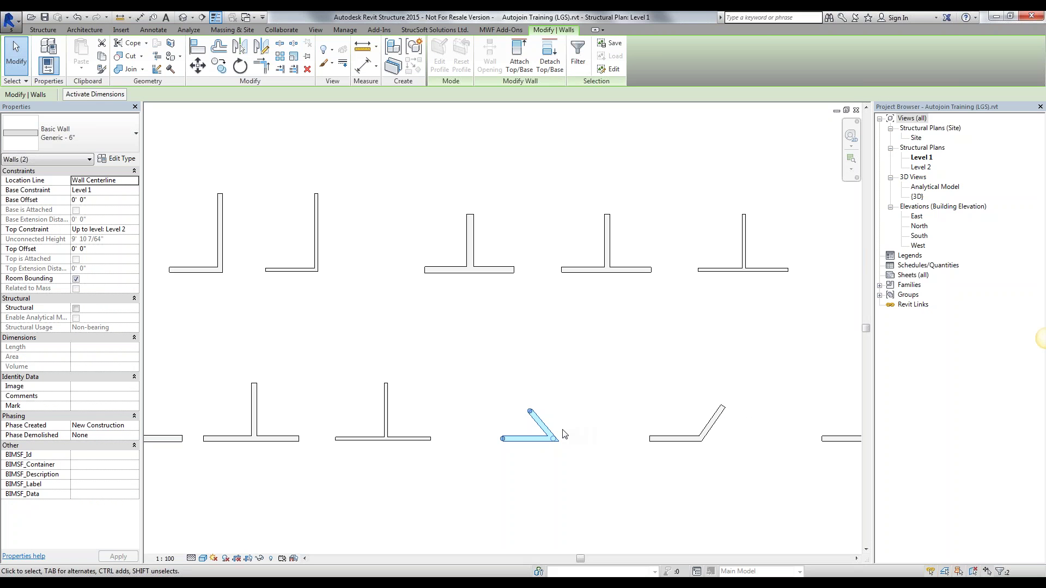
left_click_drag(418, 460, 355, 406)
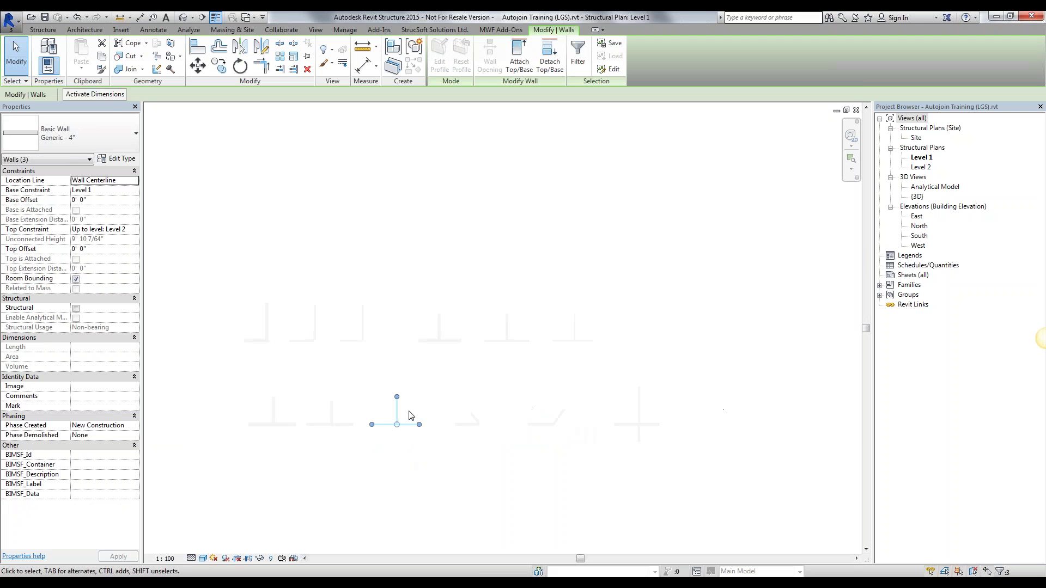
scroll(632, 452, "down", 3)
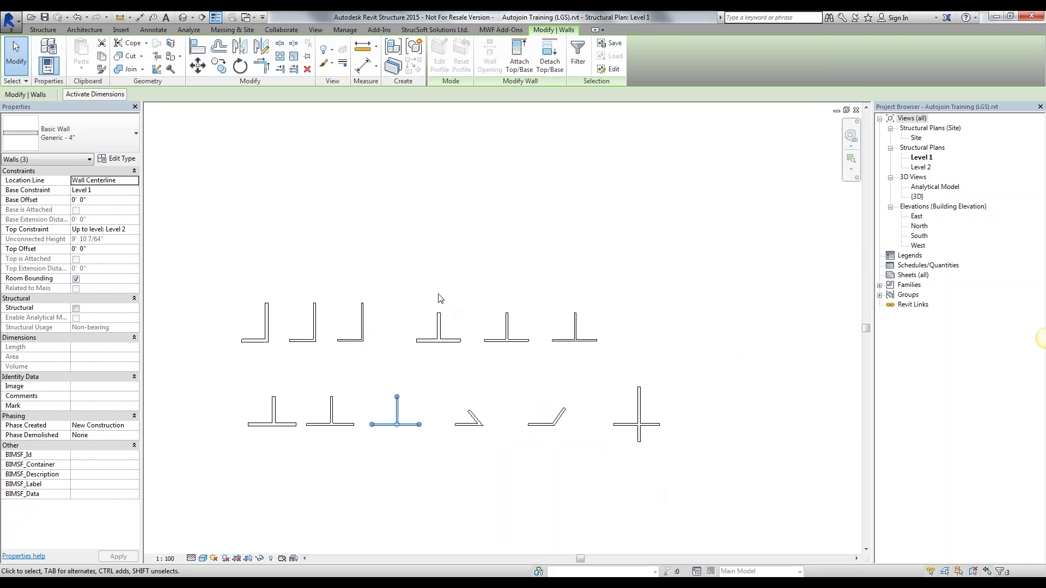
left_click(439, 268)
- Open the Marker Types manager and expand the Project > RuleSet categories
left_click(436, 31)
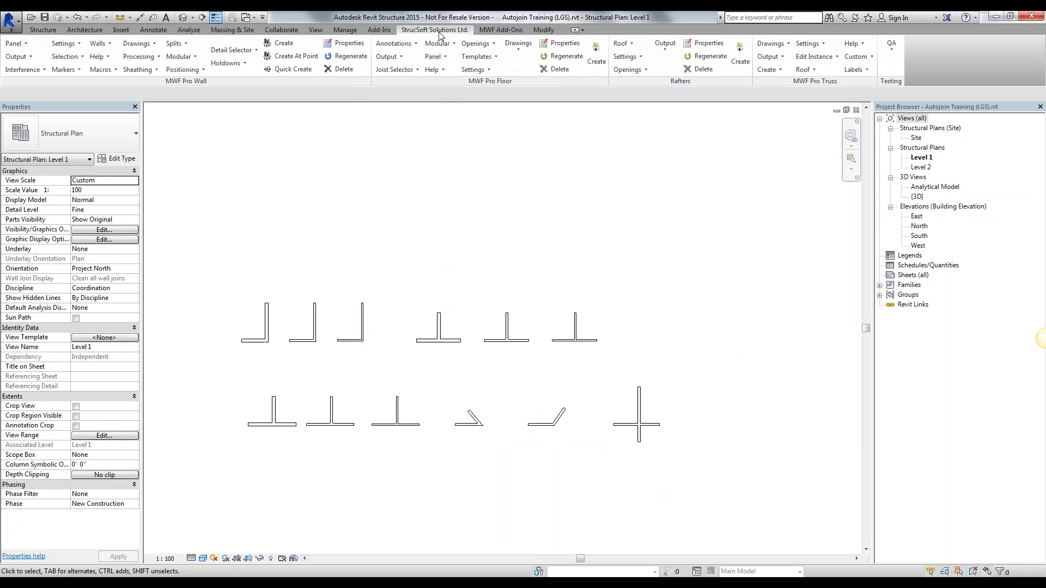
left_click_drag(357, 109, 252, 172)
left_click(212, 145)
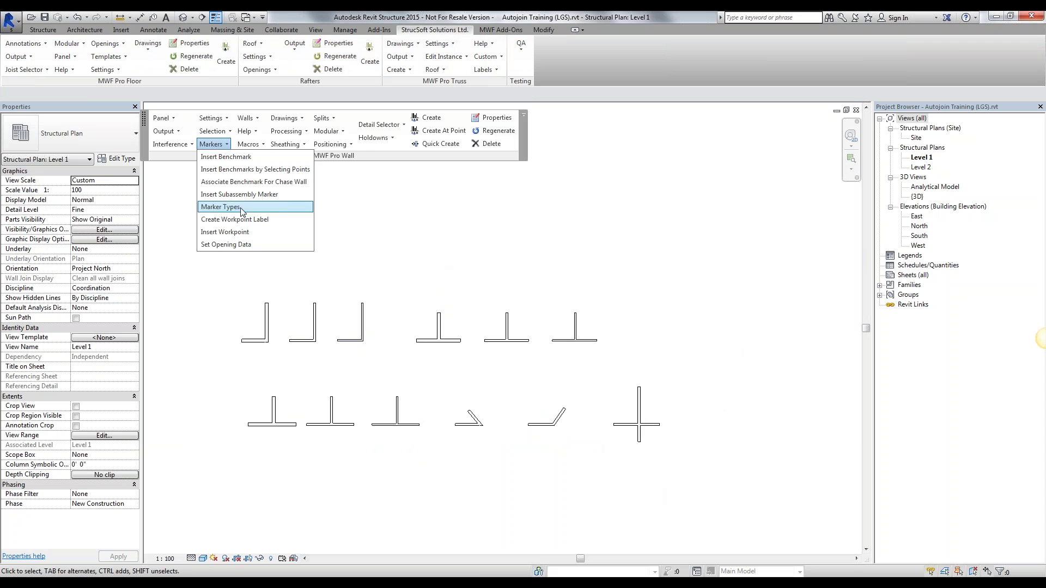
left_click(256, 206)
left_click(428, 251)
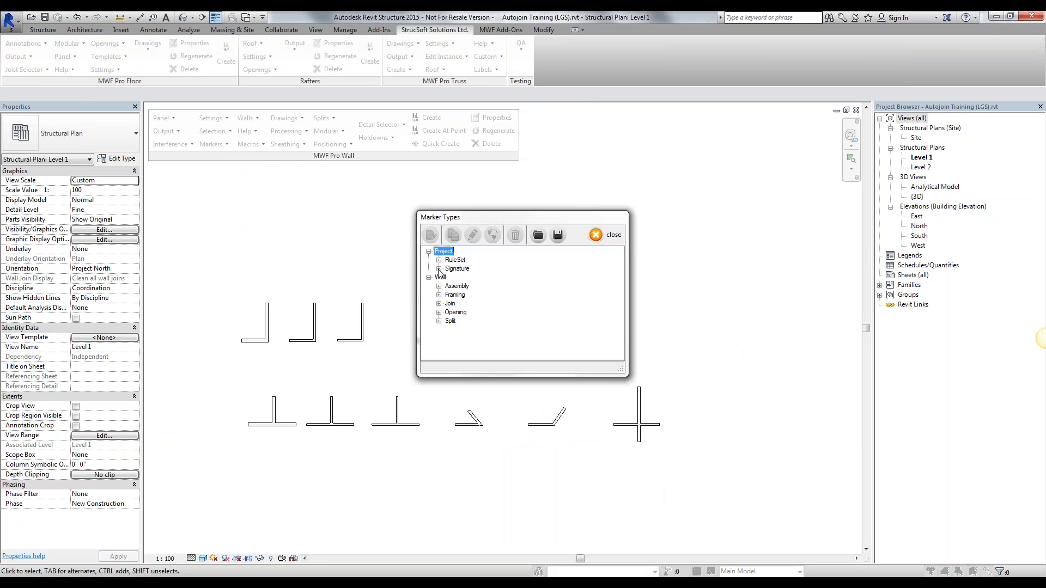
left_click(439, 260)
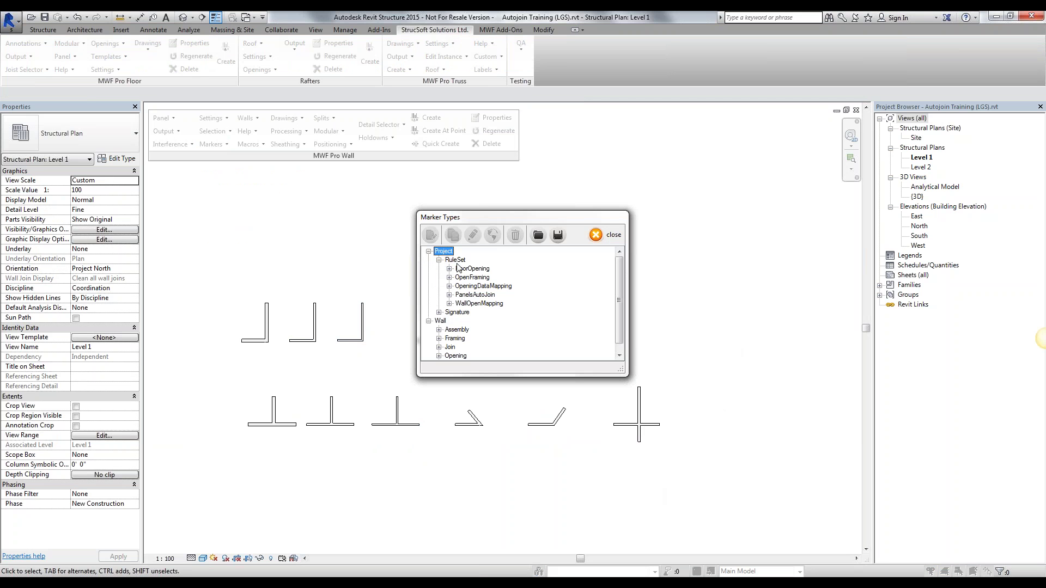
- Copy the Default PanelsAutoJoin rule set as 'Autojoin' and check its empty rule list
left_click(449, 294)
left_click(477, 304)
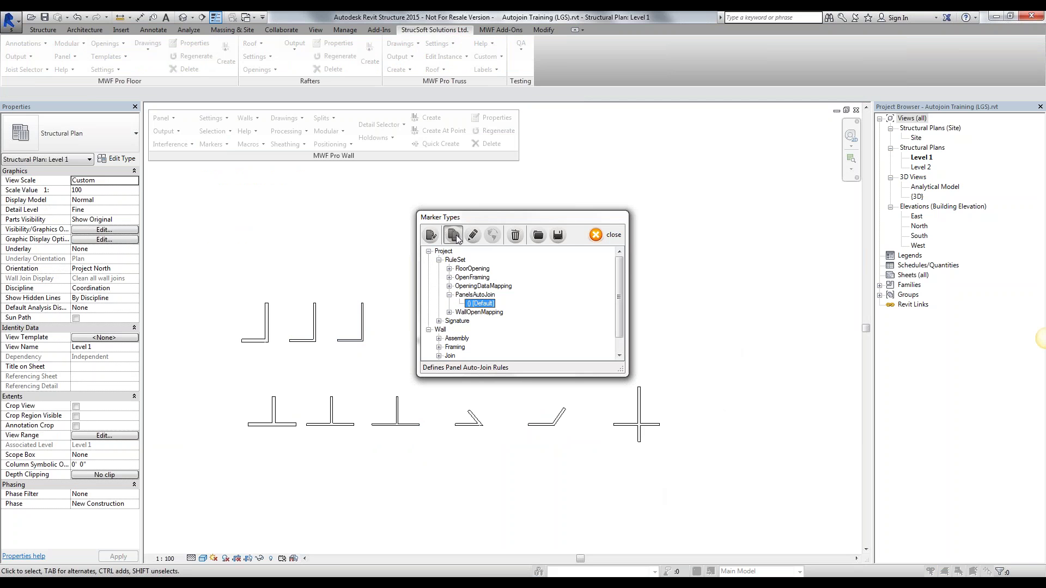
left_click(454, 235)
type("Autojoin")
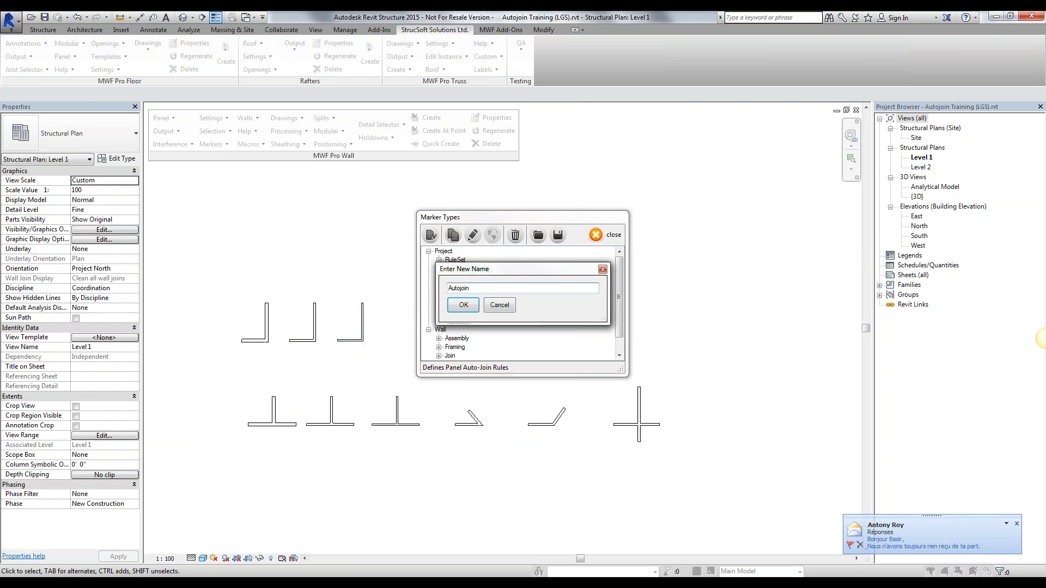
left_click(462, 305)
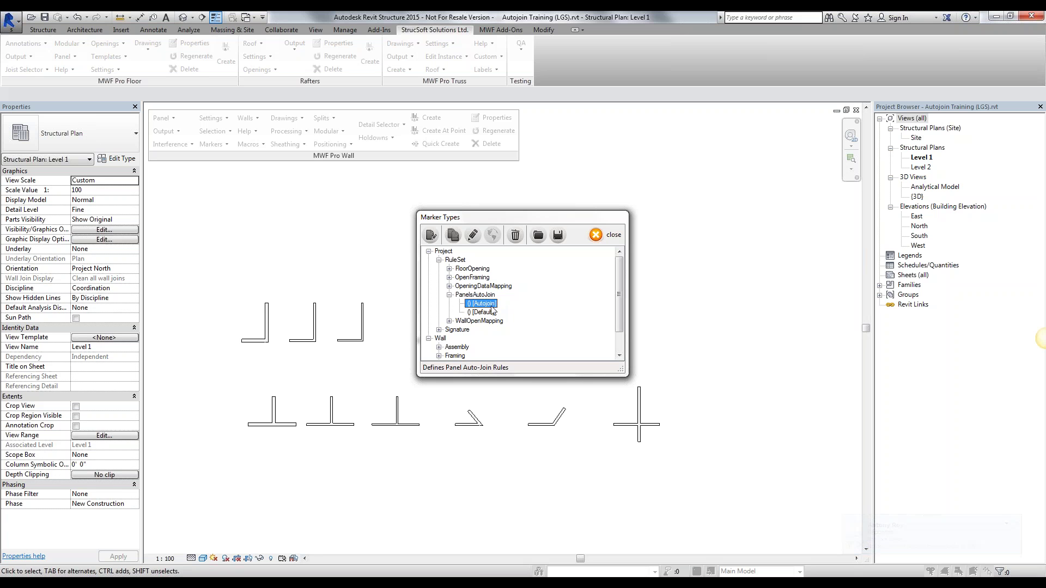
double_click(491, 305)
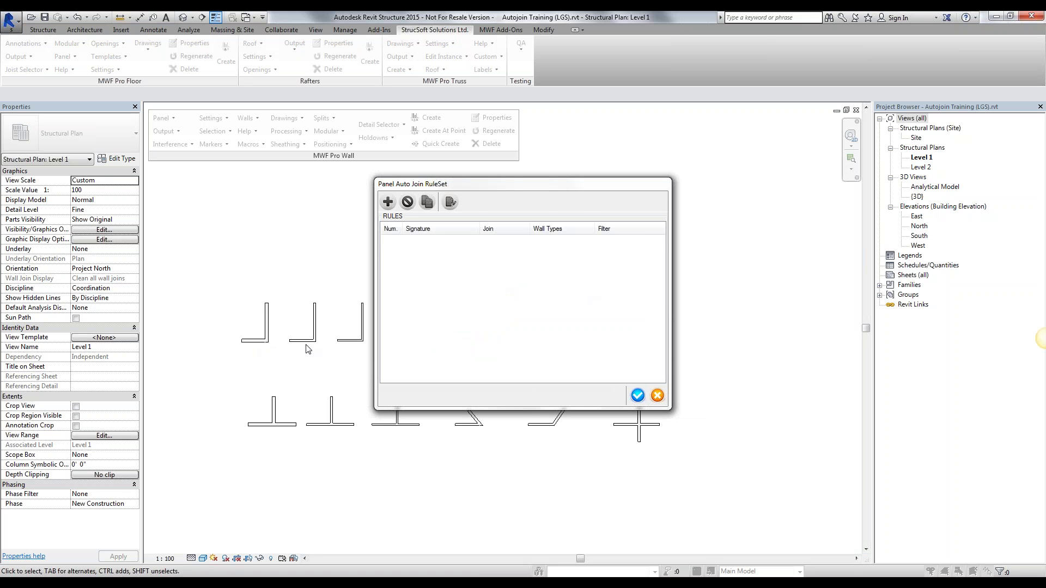
left_click(657, 396)
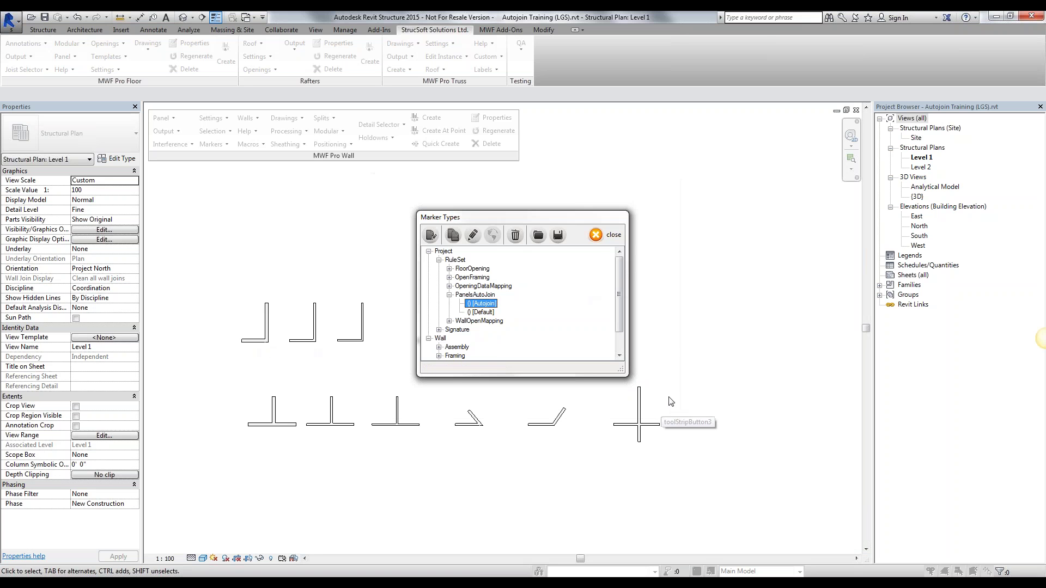
- Select the first L corner's walls and add a Corner - 2W - Any rule using LGS L-ANY TYPICAL B [J102]
left_click(598, 235)
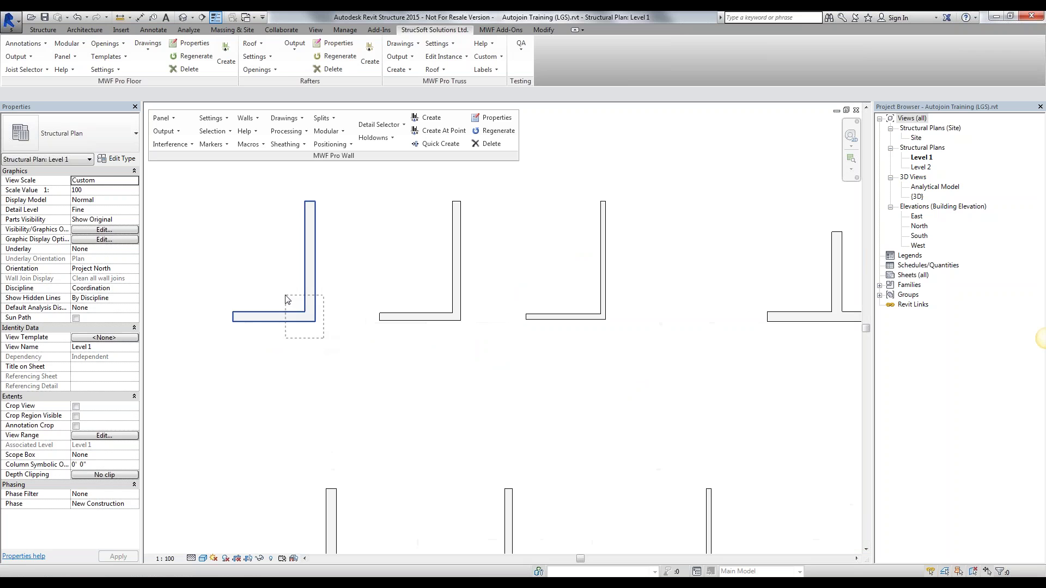
left_click_drag(287, 300, 286, 297)
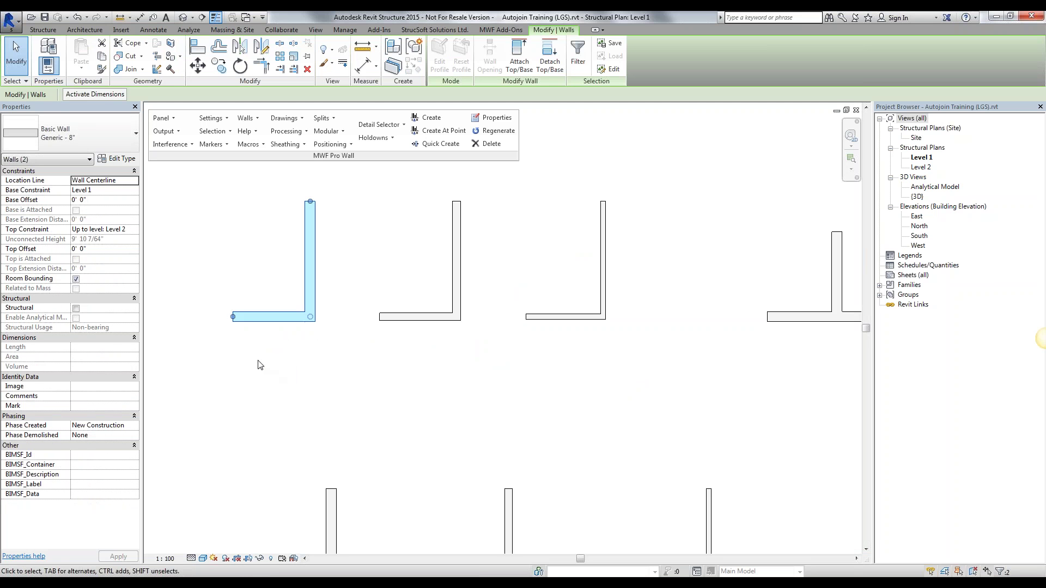
left_click(246, 118)
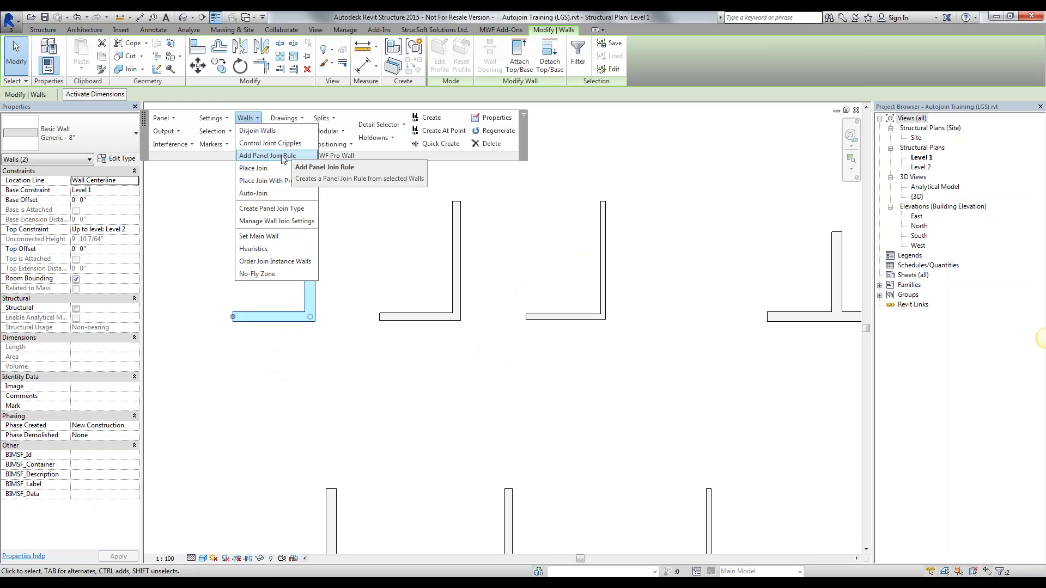
left_click(253, 157)
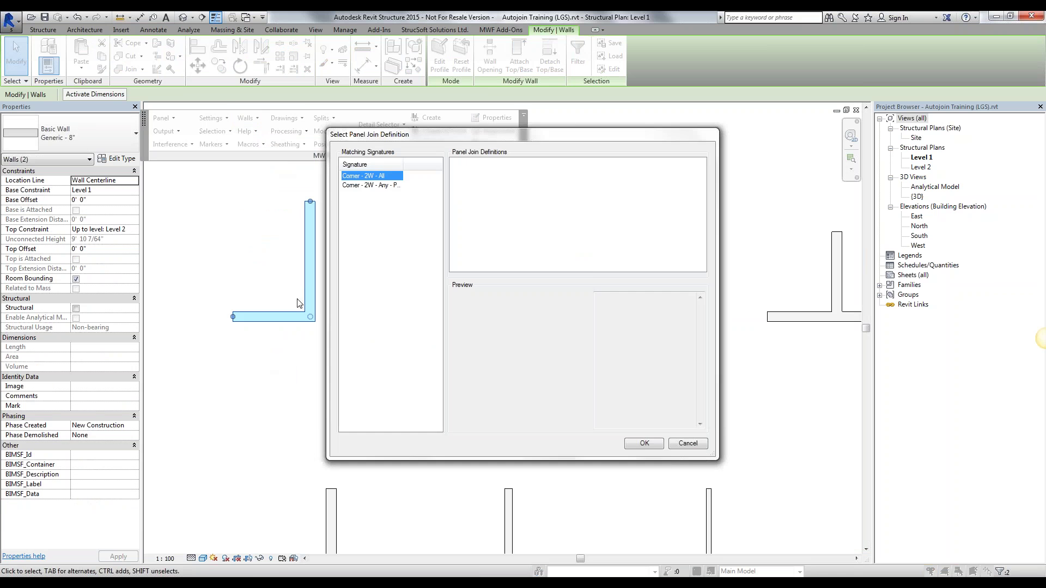
left_click(395, 188)
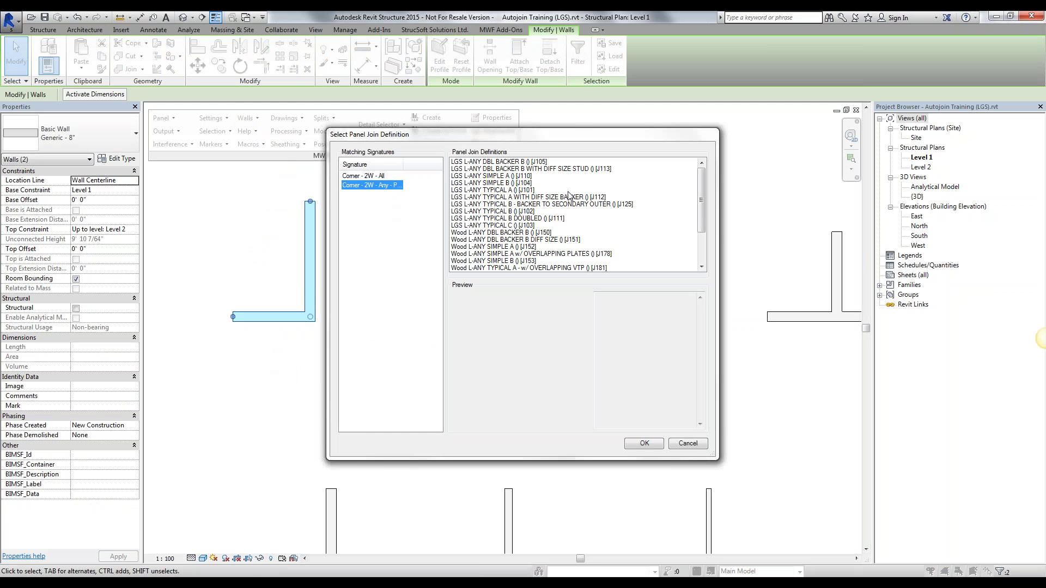
left_click(541, 162)
left_click(523, 183)
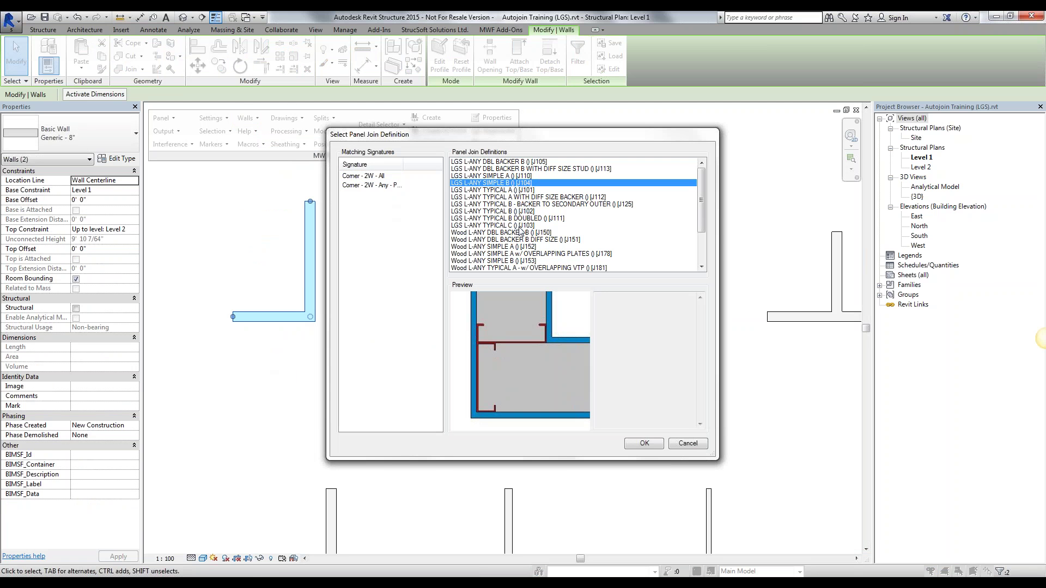
left_click(533, 212)
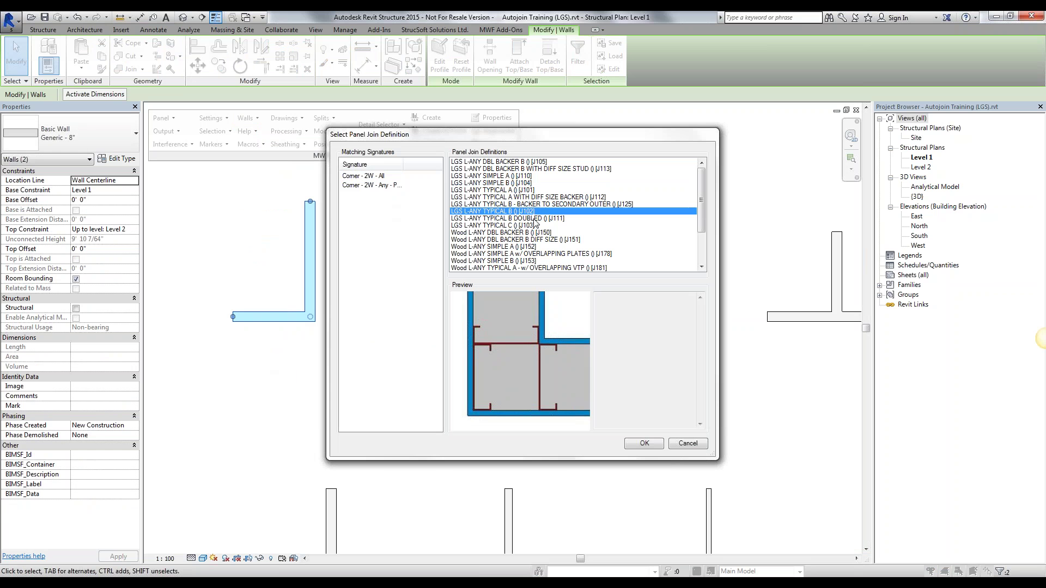
left_click(628, 444)
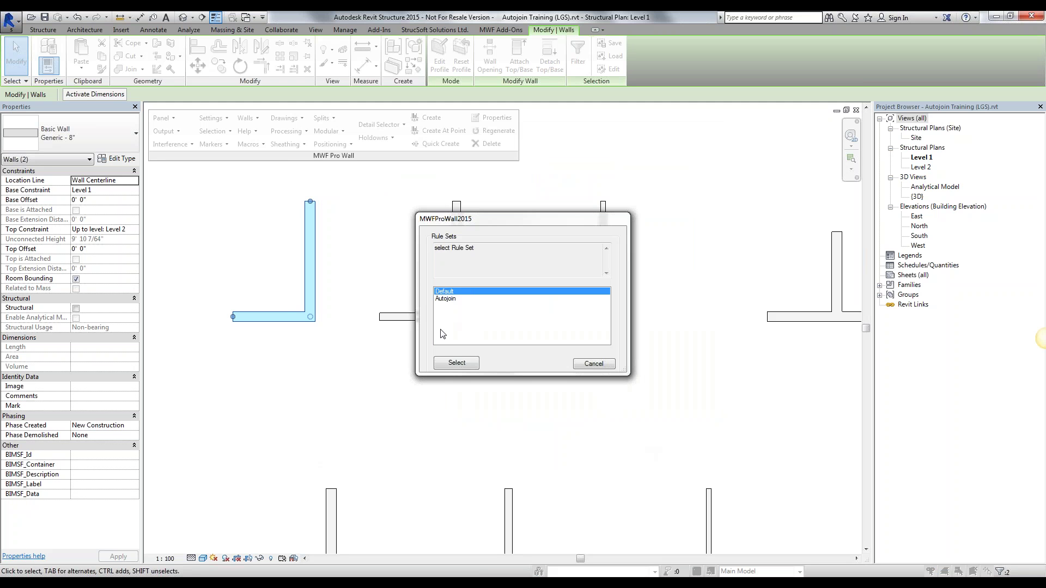
- Assign the new J102 corner rule to the Autojoin rule set
left_click(447, 300)
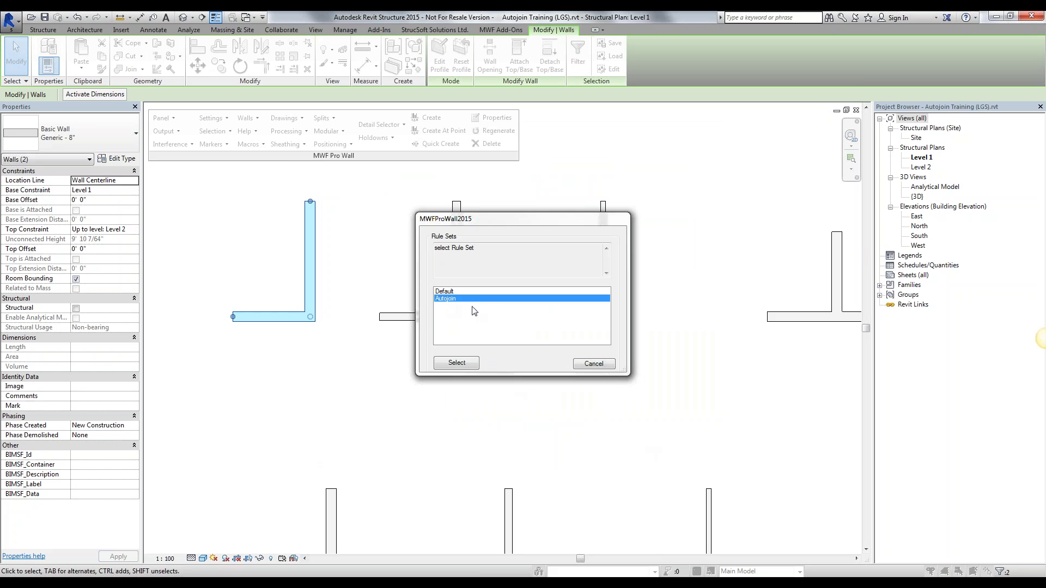
left_click(456, 363)
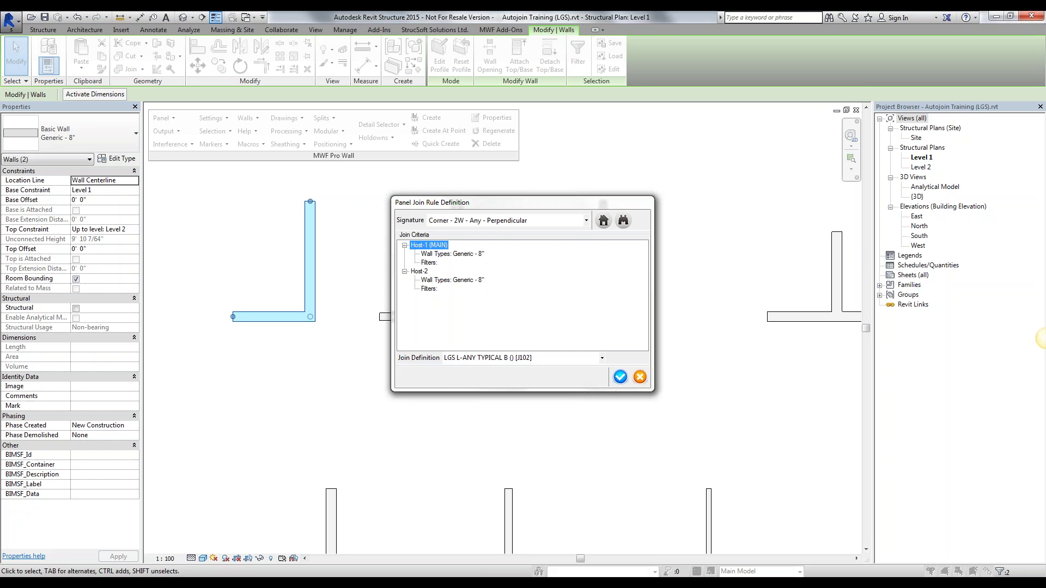
- Save the Generic - 8" J102 corner rule and select the middle L corner's walls
left_click_drag(510, 211, 714, 193)
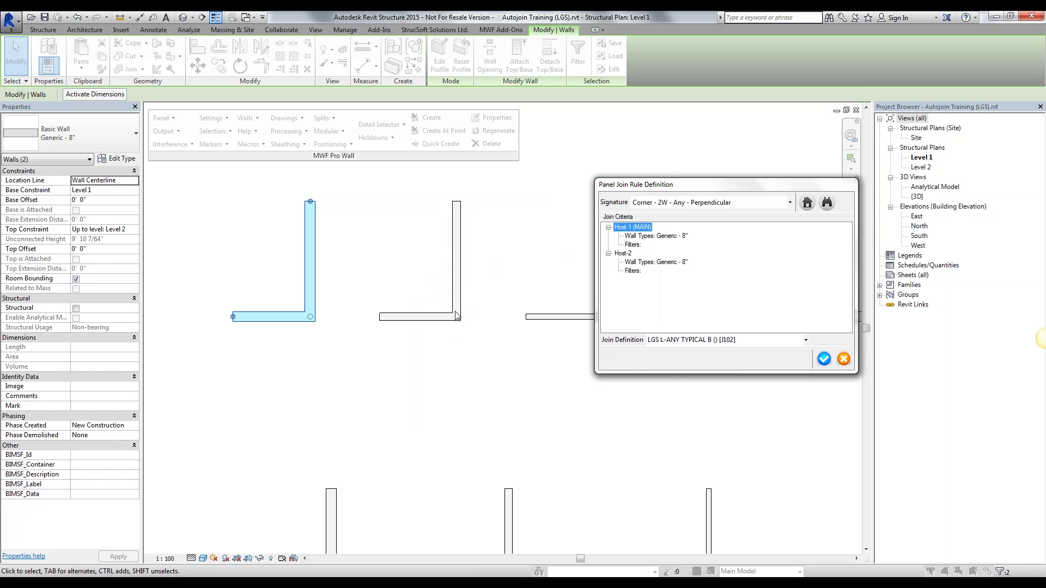
left_click_drag(715, 190, 483, 227)
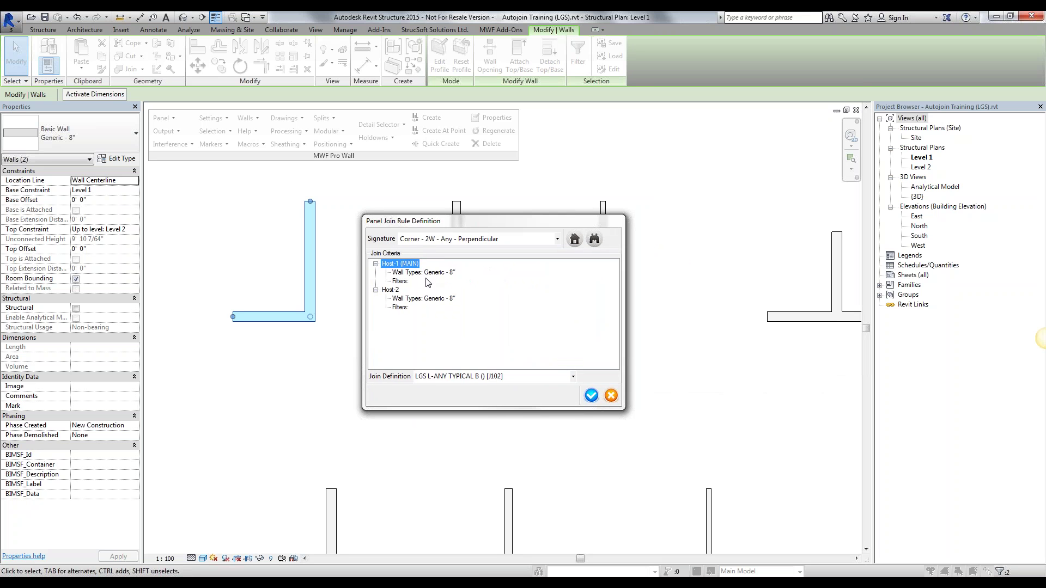
left_click(591, 396)
left_click_drag(493, 353, 452, 300)
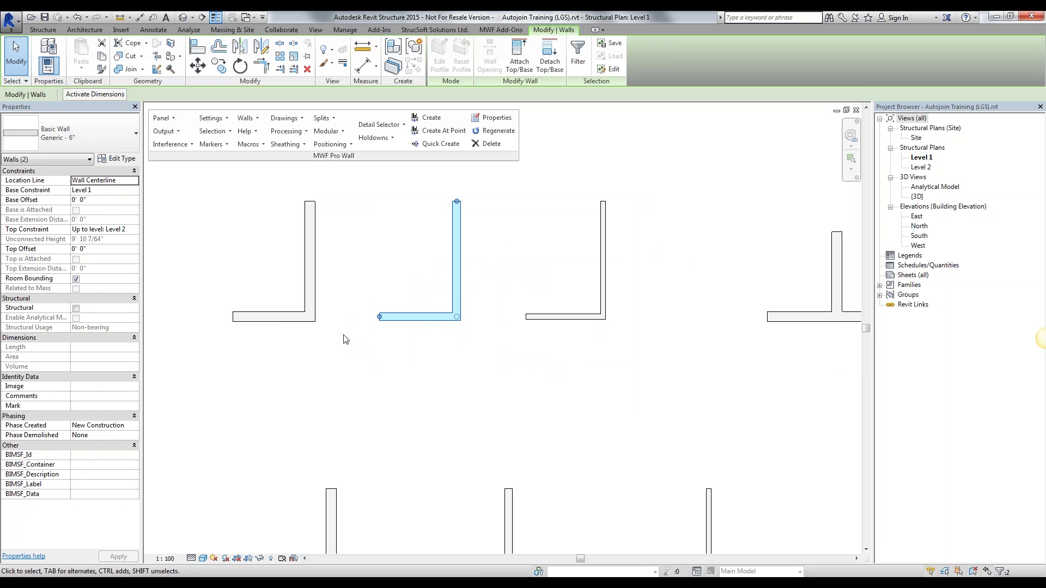
- Reselect the middle L walls and add a Corner - 2W - Any rule with LGS L-ANY SIMPLE B [J104]
left_click(481, 342)
left_click(444, 316)
left_click(211, 117)
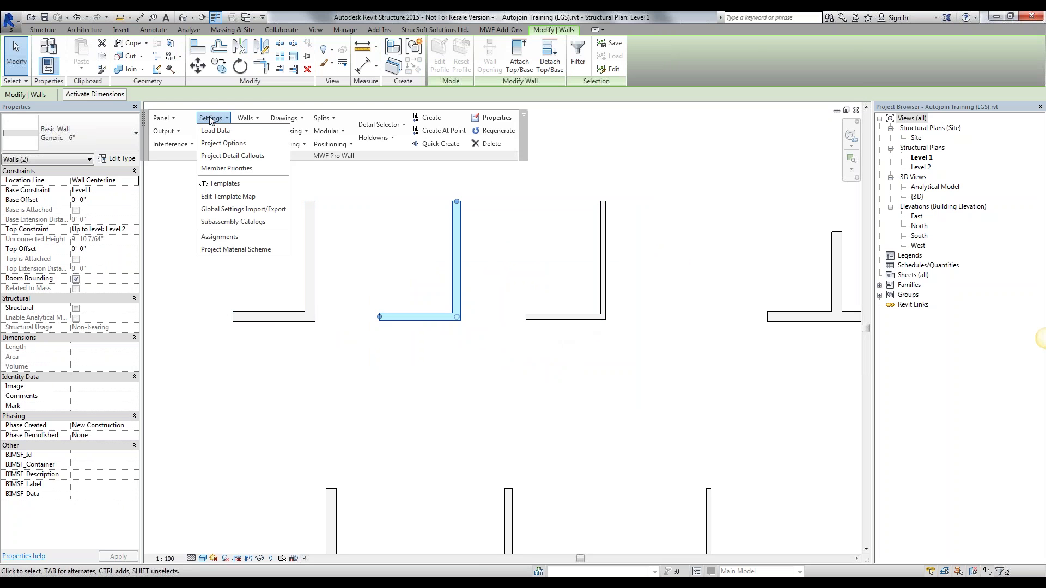
left_click(246, 119)
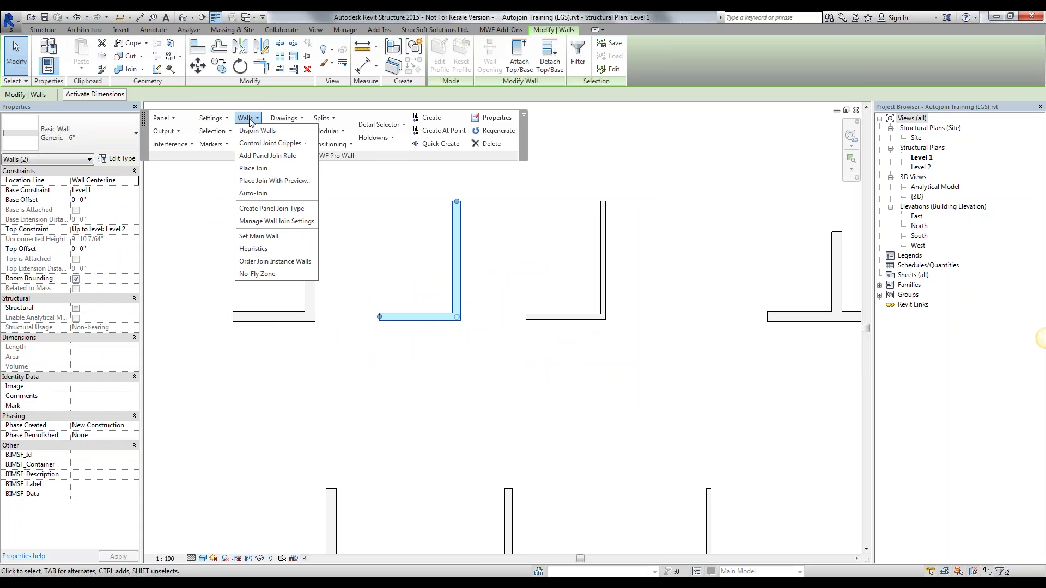
left_click(271, 159)
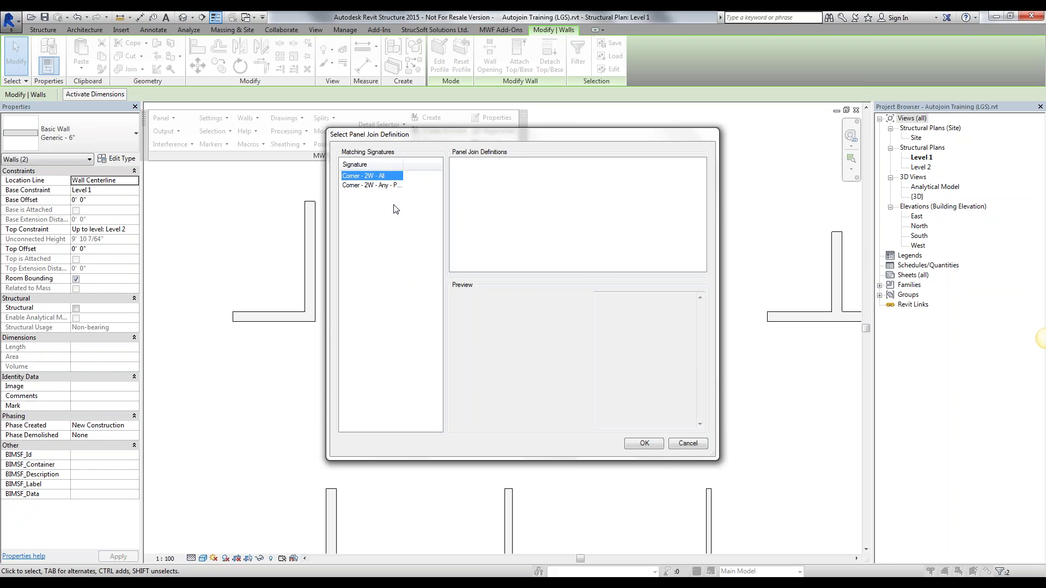
left_click(380, 186)
left_click(523, 184)
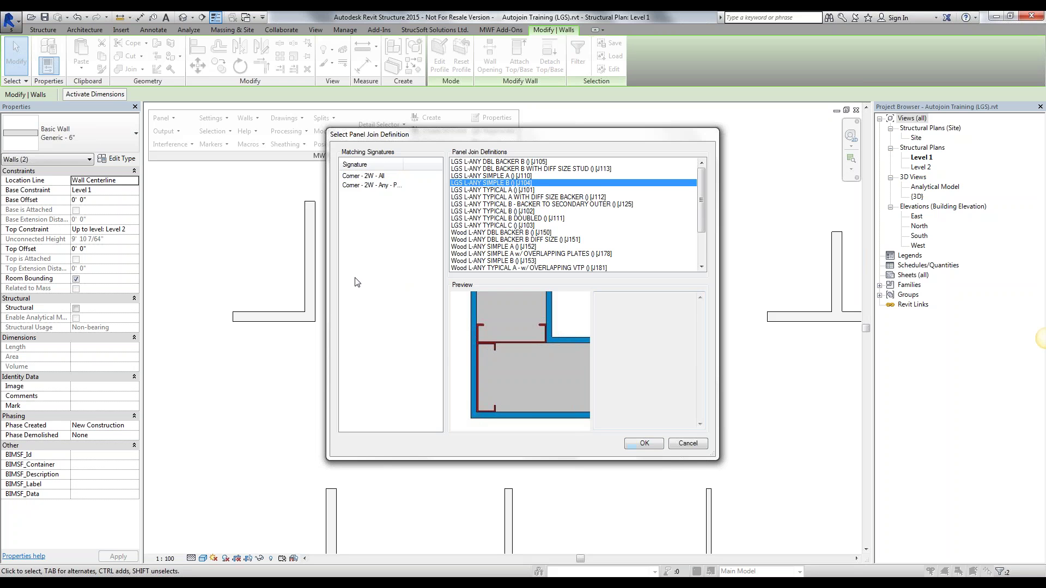
left_click(644, 444)
- Put the J104 rule in Autojoin with Generic - 6" hosts, save it, and select the right L walls
left_click(440, 299)
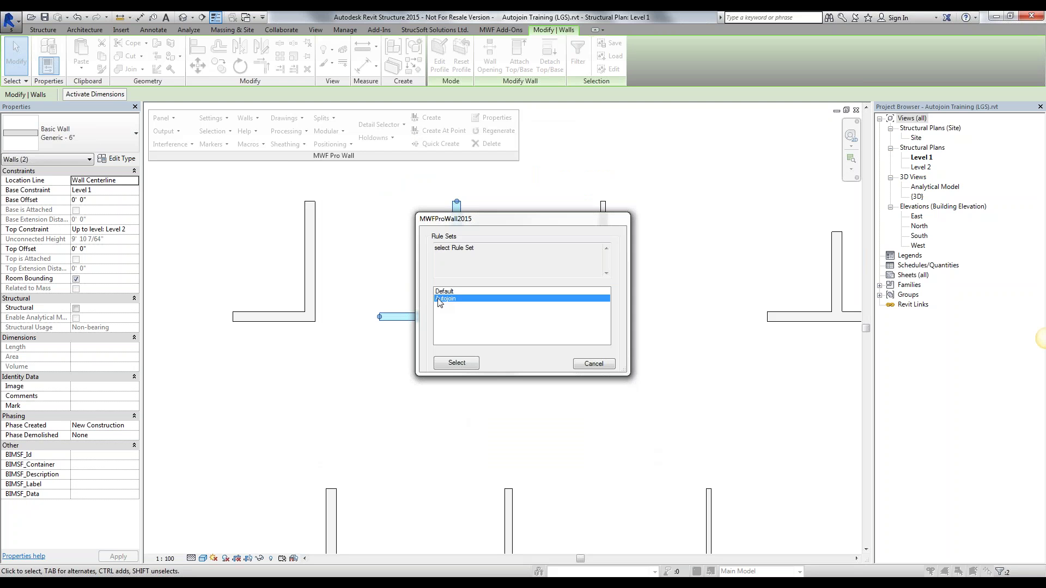
left_click(466, 366)
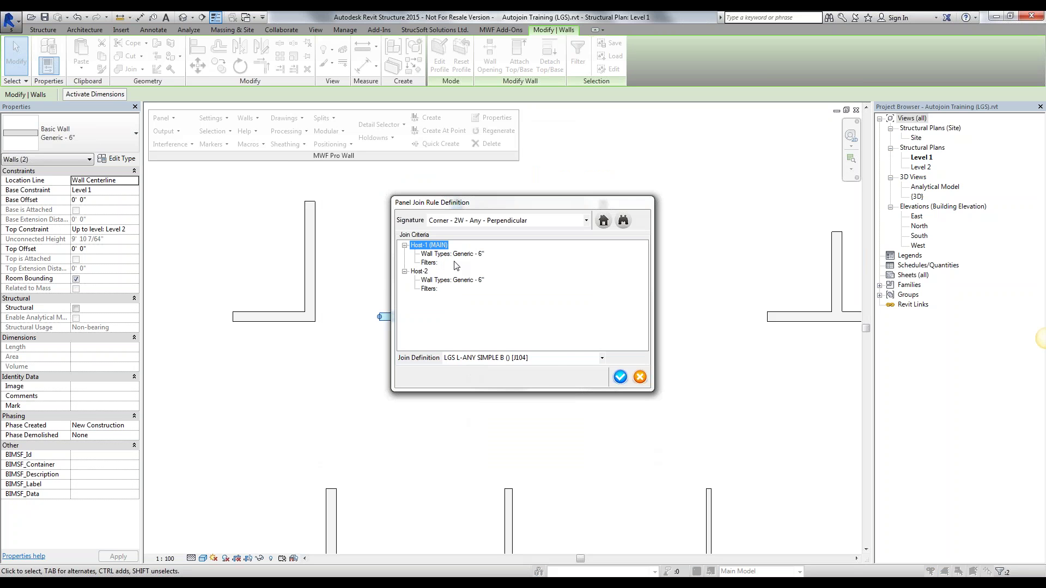
left_click(472, 255)
left_click(468, 279)
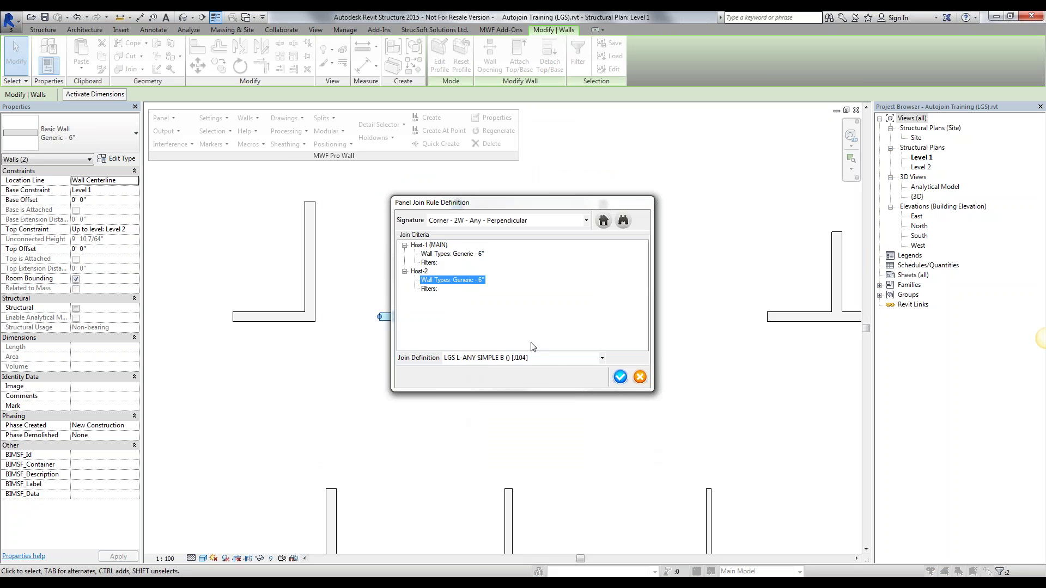
left_click(619, 377)
left_click_drag(646, 363, 554, 286)
scroll(217, 121, "up", 1)
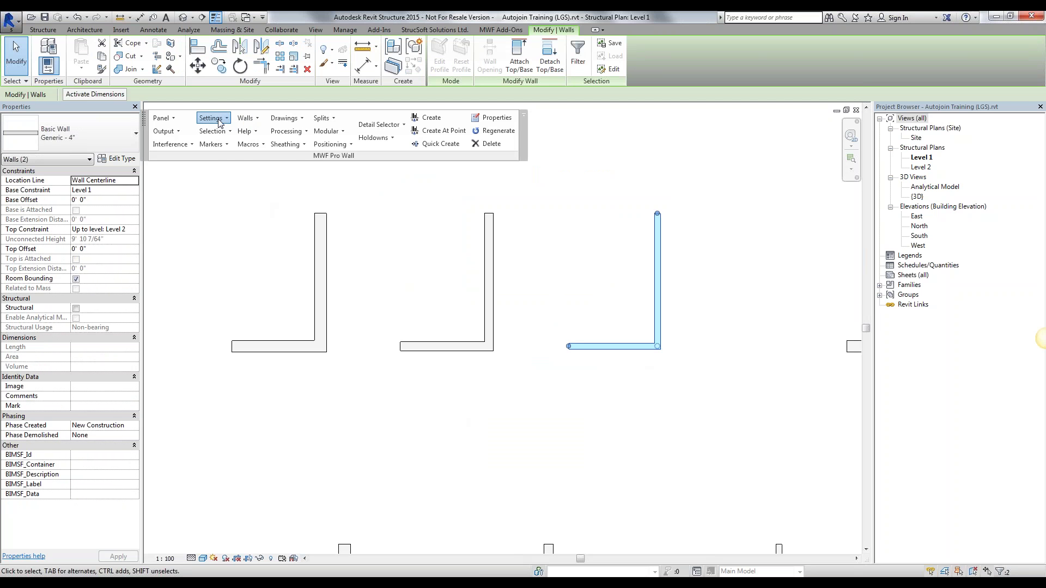
- Add a corner panel join rule for the right L walls using LGS L-ANY TYPICAL B DOUBLED [J111]
left_click(212, 117)
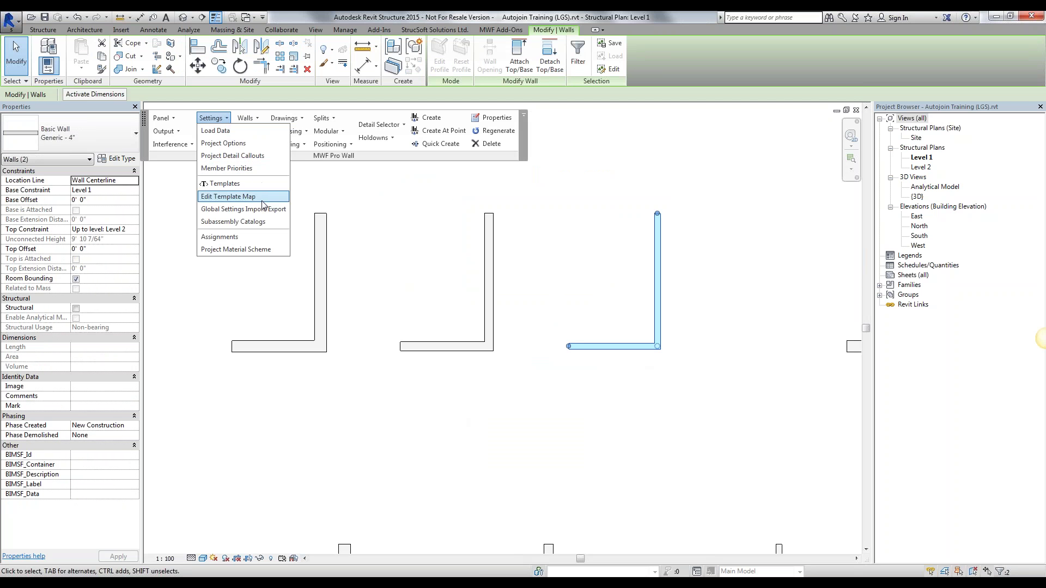
left_click(246, 118)
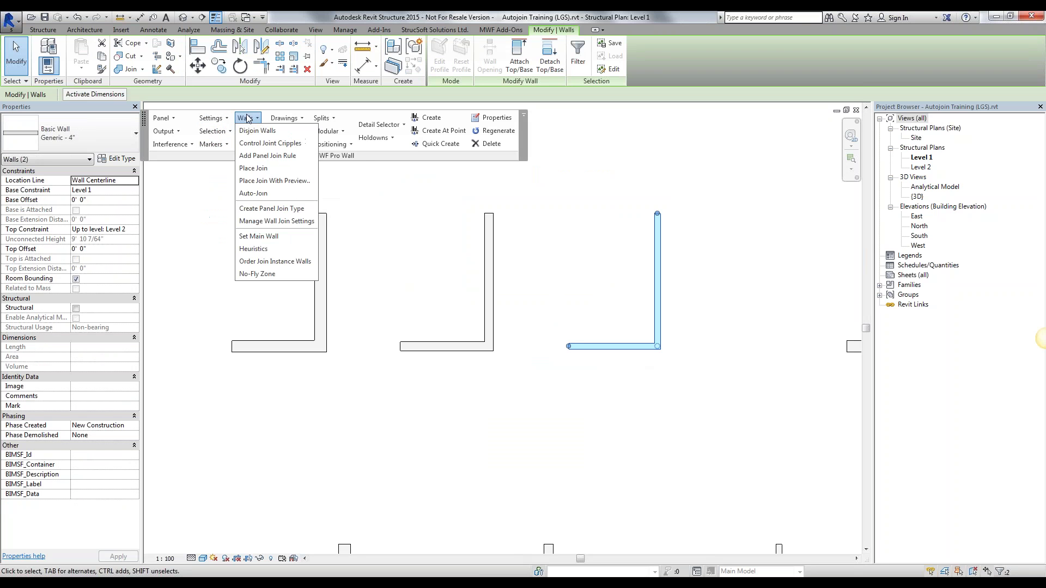
left_click(275, 156)
left_click(383, 186)
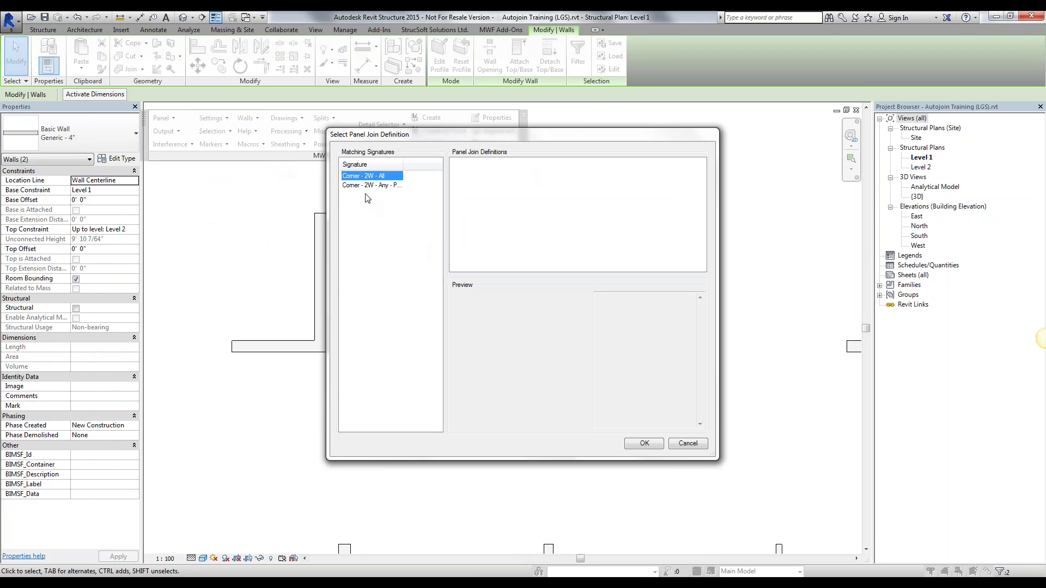
left_click(523, 174)
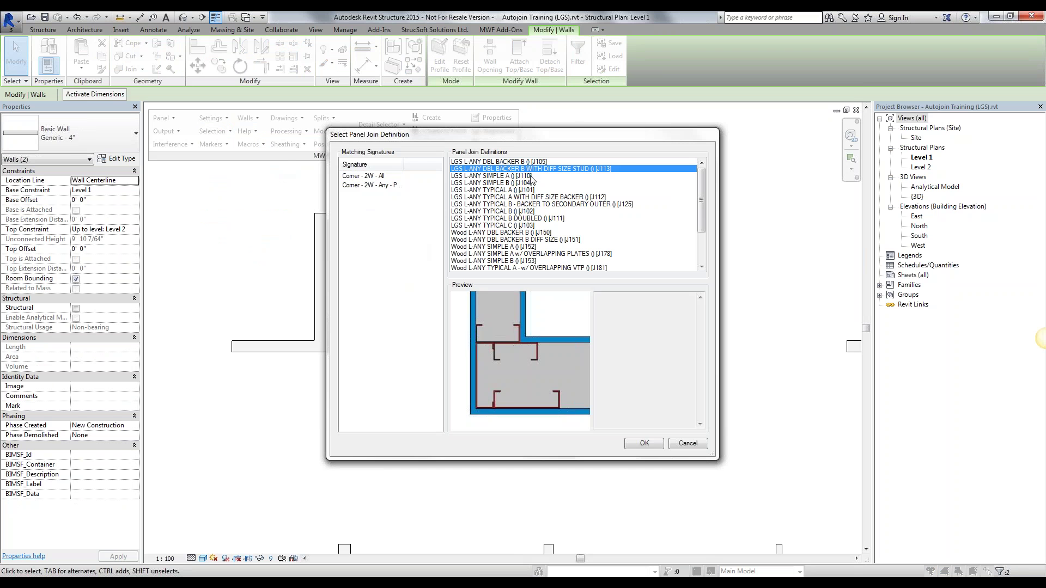
left_click(550, 198)
left_click(612, 204)
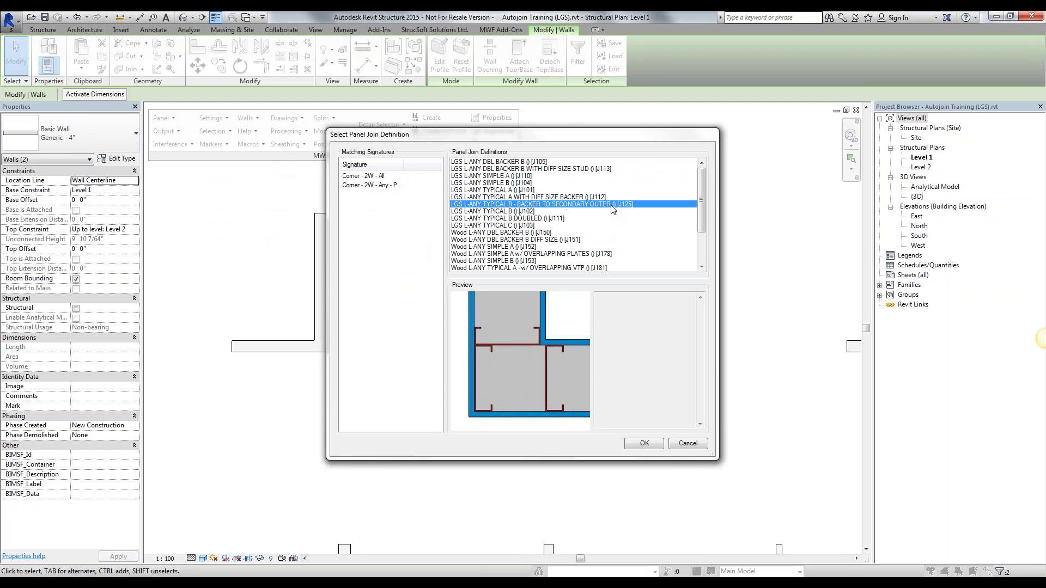
left_click(521, 218)
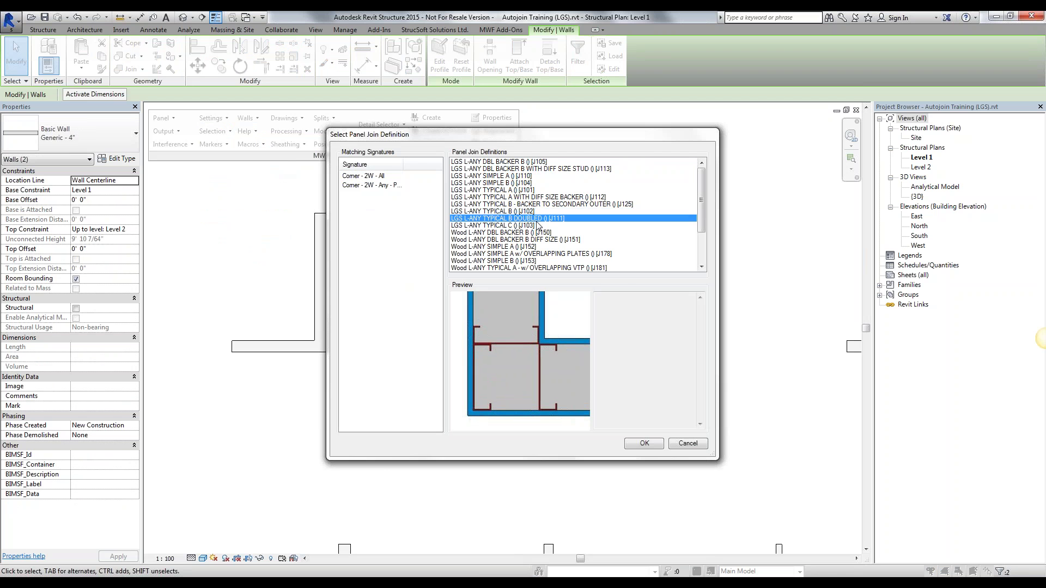
left_click(651, 446)
- Save the Generic - 4" J111 corner rule into Autojoin and clear the selection
left_click(435, 297)
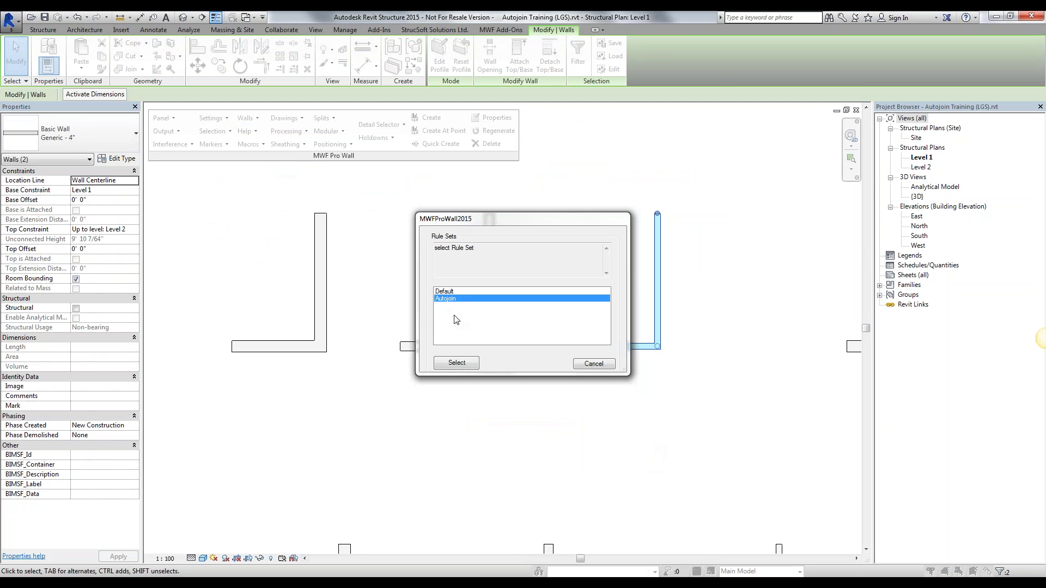
left_click(457, 363)
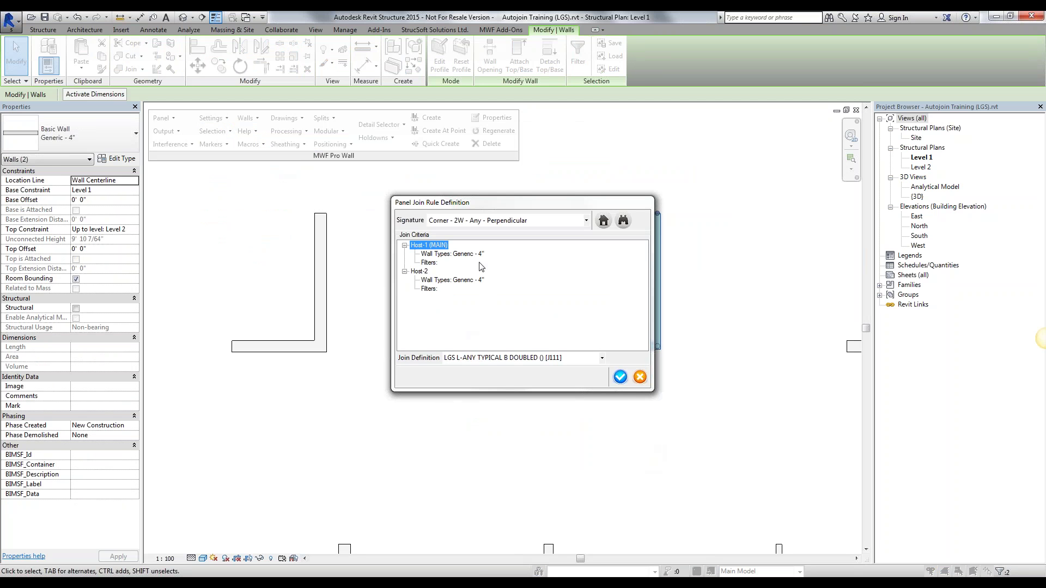
left_click(620, 377)
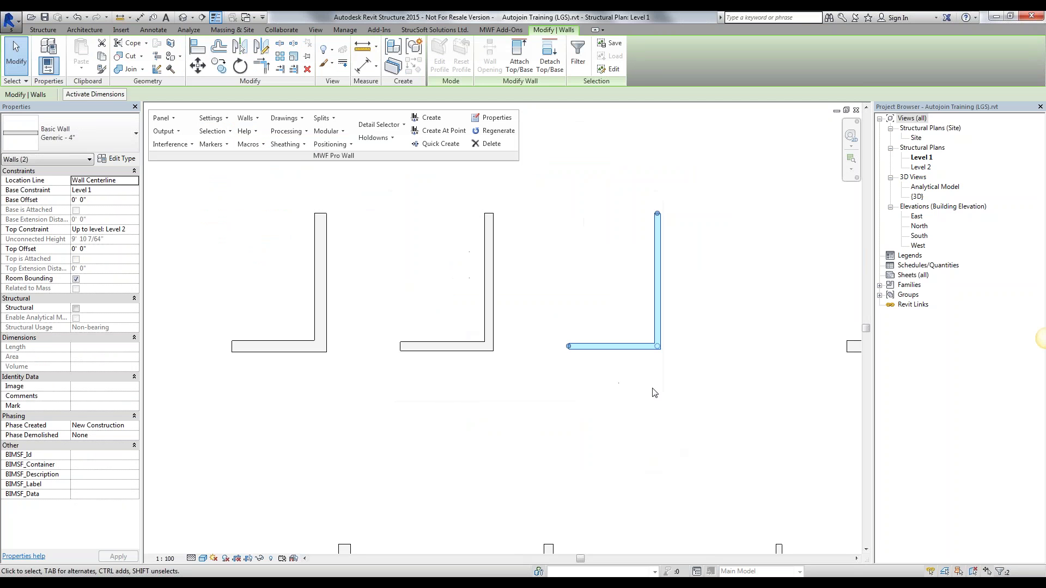
left_click(668, 396)
- Bring the T-shaped wall pairs into view and select the first T junction's walls
scroll(659, 392, "down", 2)
middle_click_drag(659, 393, 451, 360)
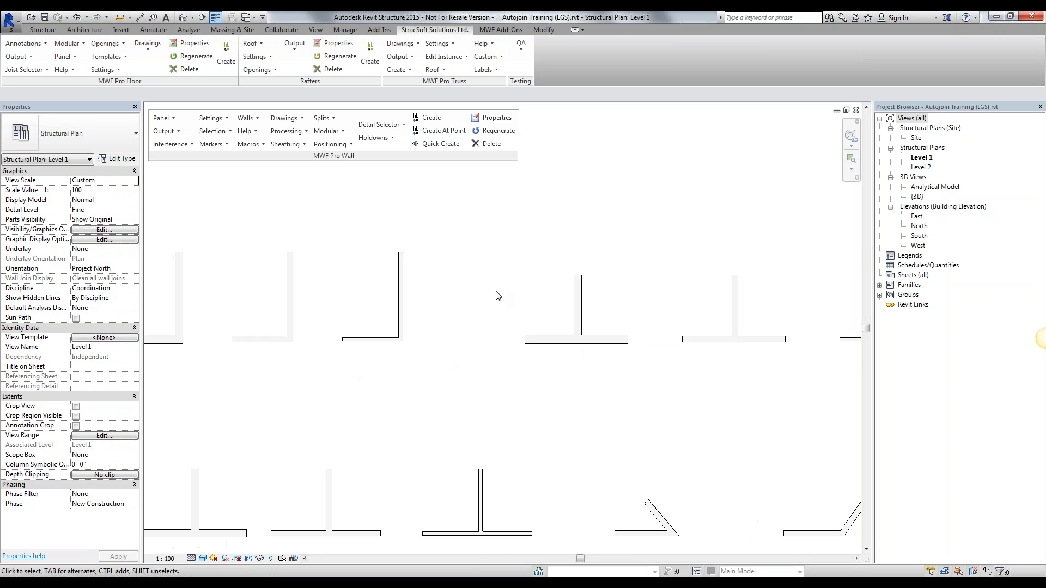
middle_click_drag(607, 347, 478, 365)
key("Tab")
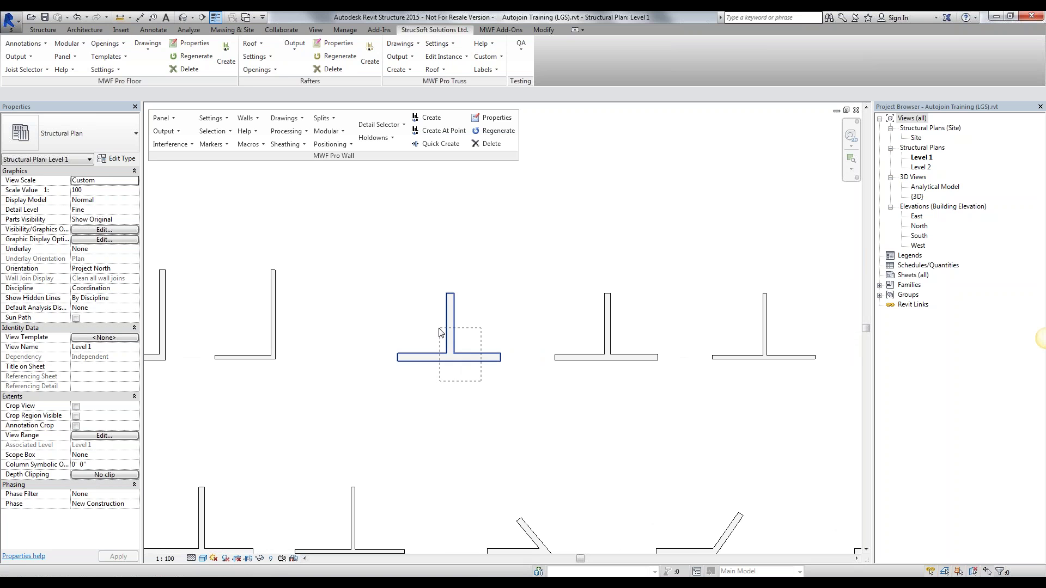
left_click(472, 355)
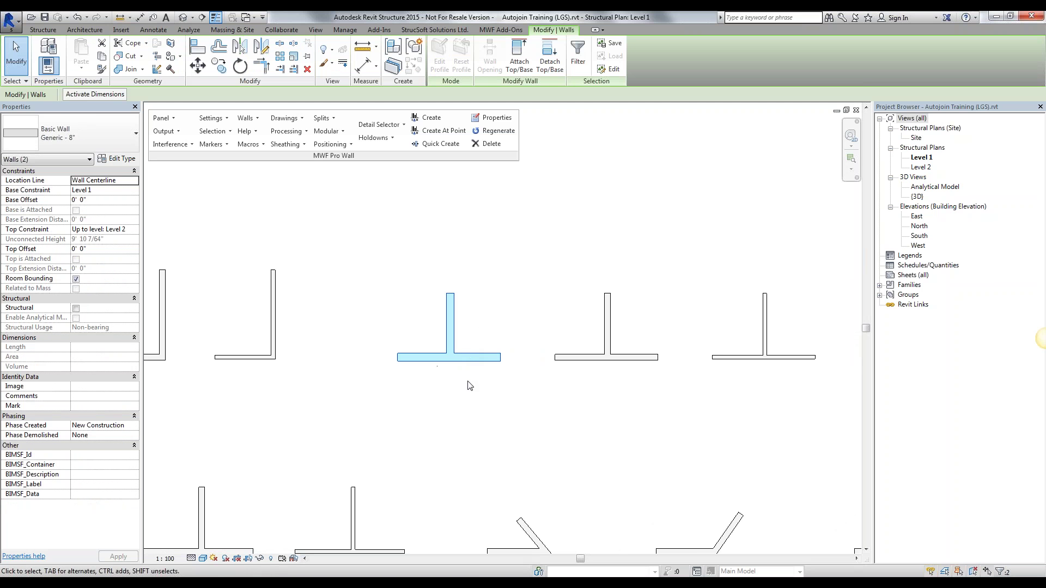
- Add a panel join rule with the Intersect signature and LGS T-ANY TYPICAL B [J126]
left_click(252, 118)
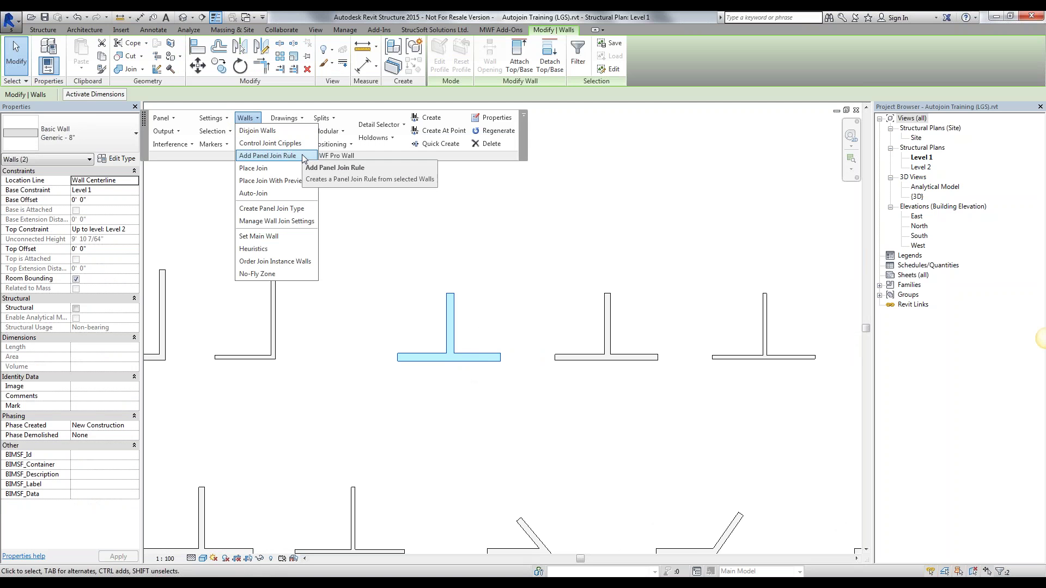
left_click(273, 155)
left_click(388, 185)
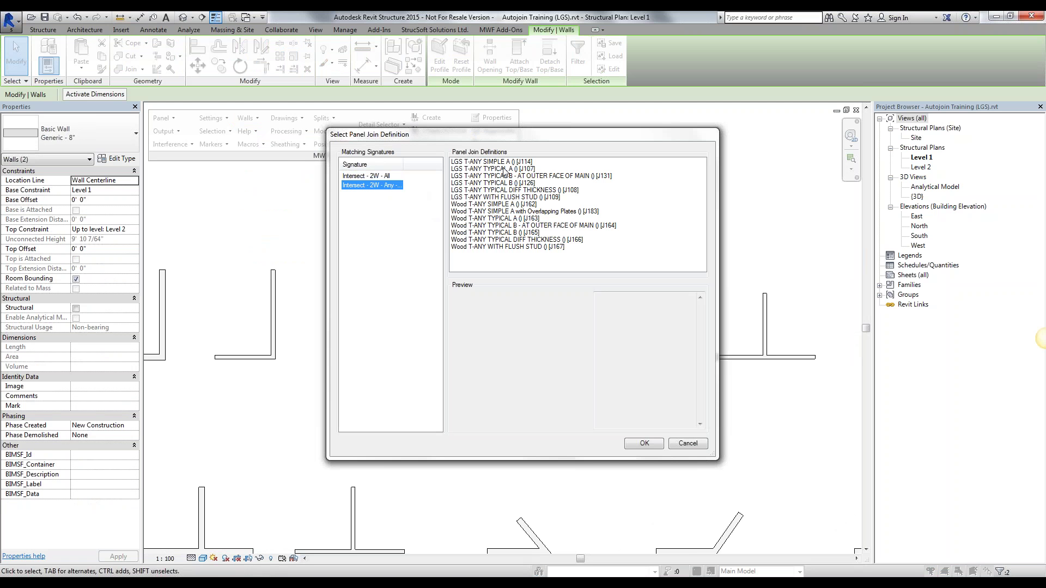
left_click(503, 169)
left_click(535, 184)
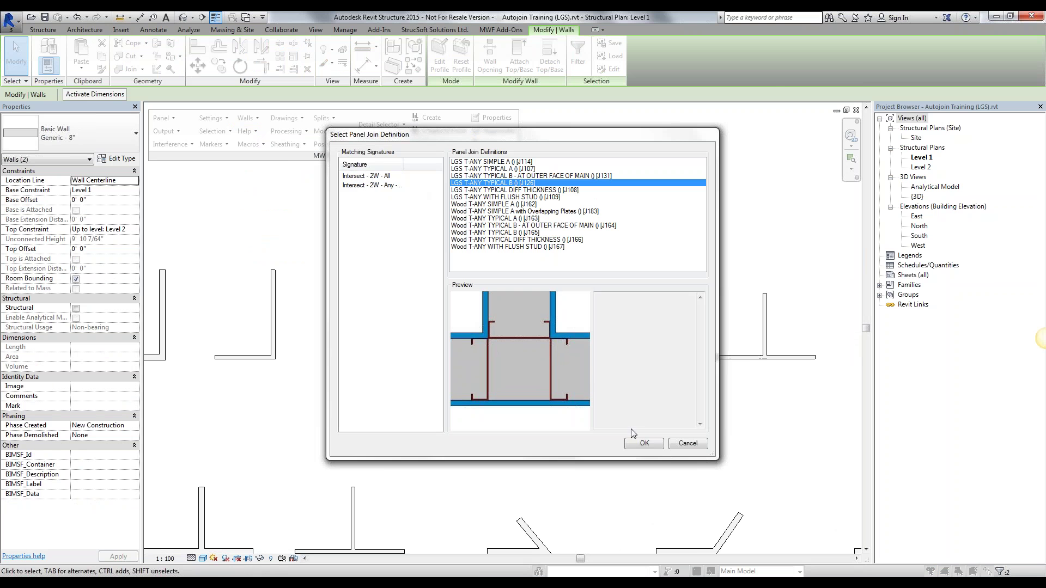
left_click(644, 444)
- Assign the T rule to Autojoin and check its Generic - 8" host criteria
left_click(446, 299)
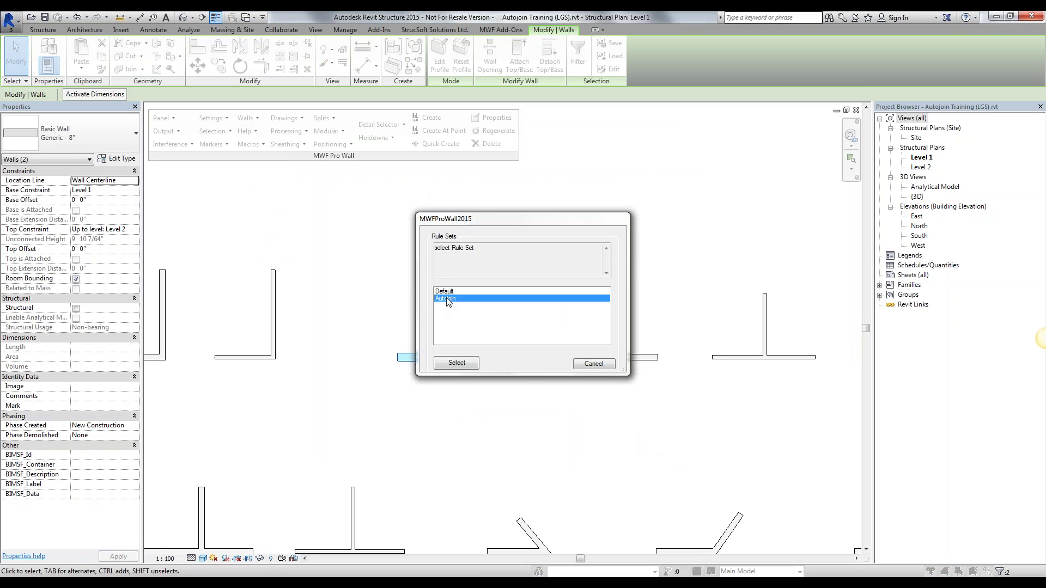
left_click(457, 362)
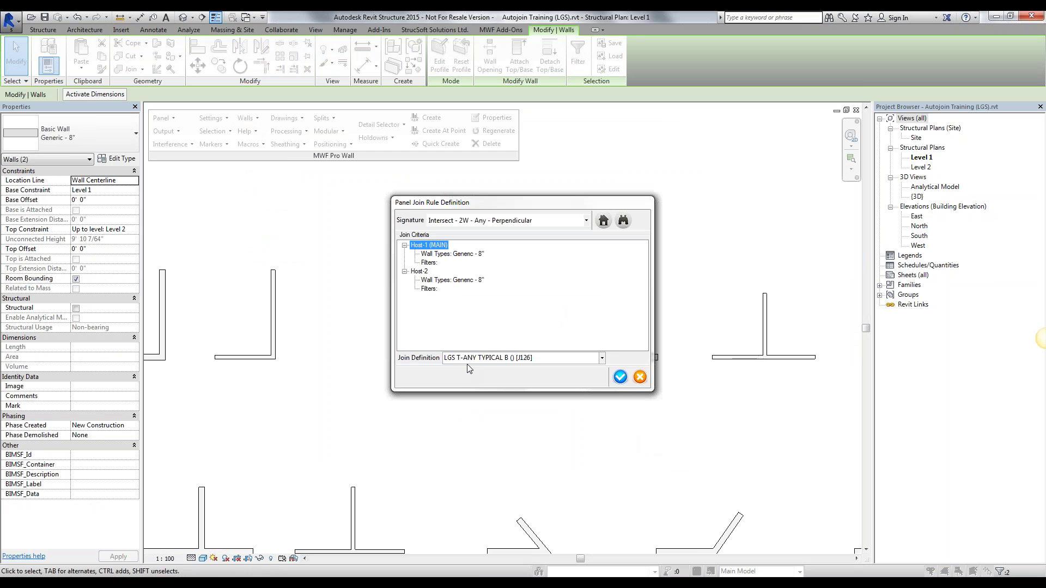
left_click(481, 254)
left_click(479, 281)
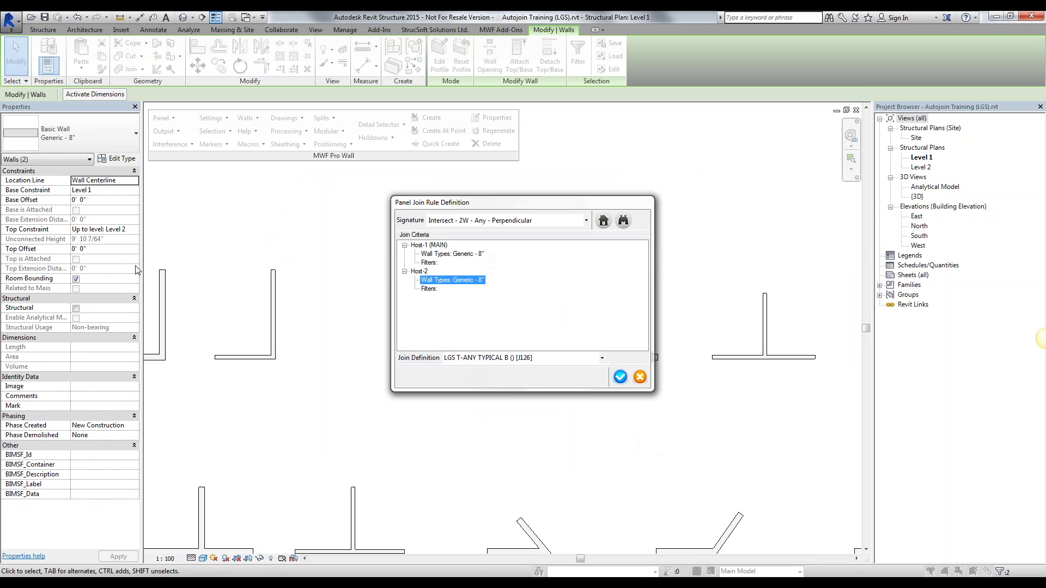
left_click_drag(505, 205, 269, 228)
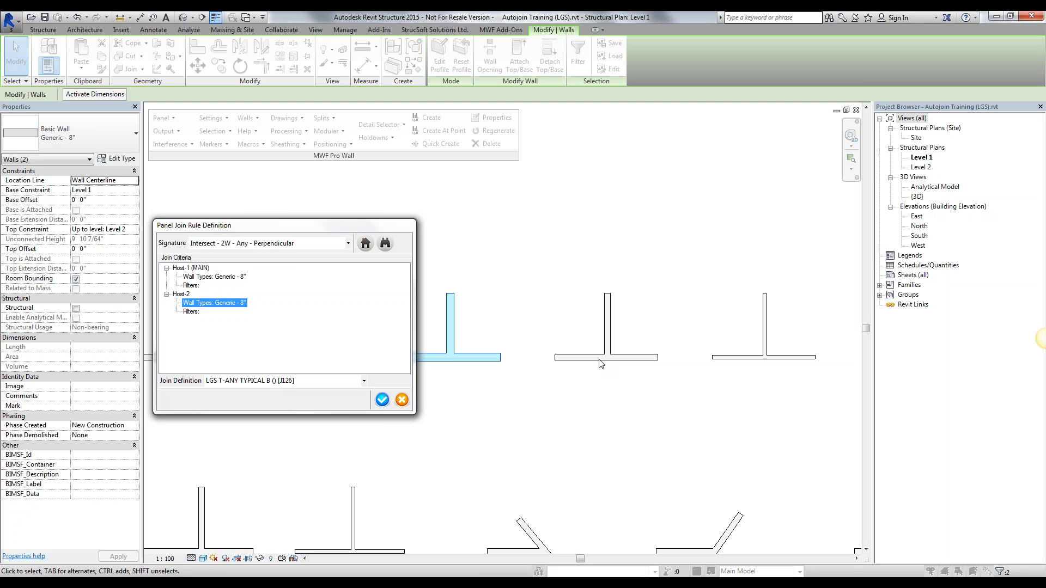
scroll(289, 383, "up", 1)
left_click(193, 269)
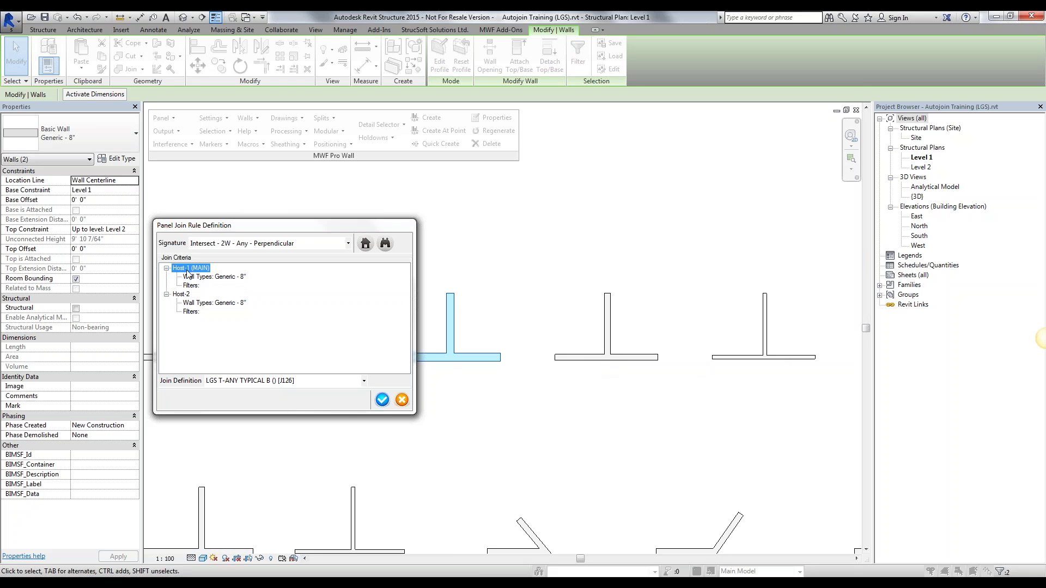
- Remove the Generic - 8" wall-type limit from Host-1 and Host-2 and save the T-junction rule
left_click(368, 246)
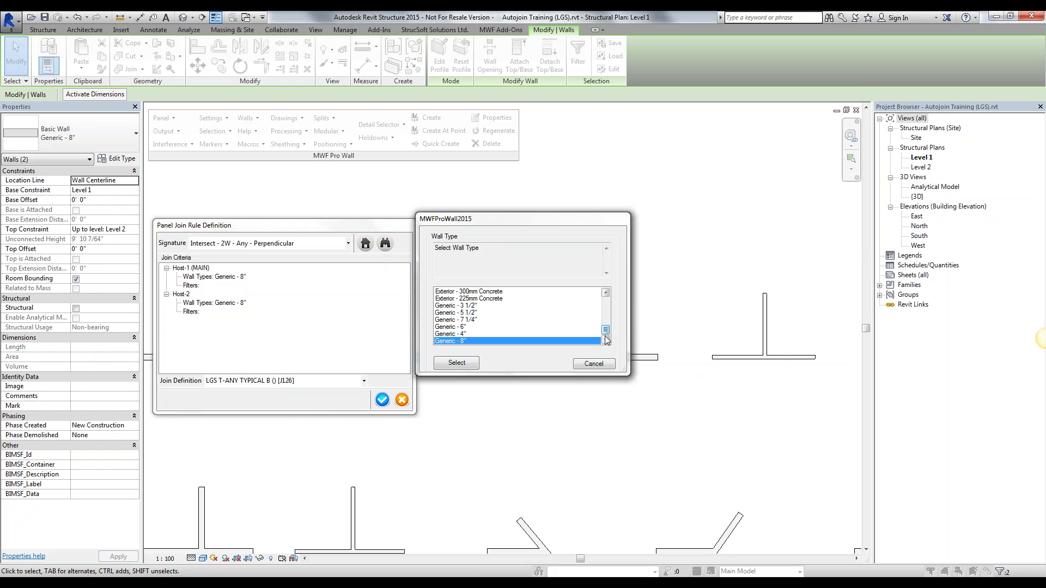
left_click_drag(607, 330, 608, 304)
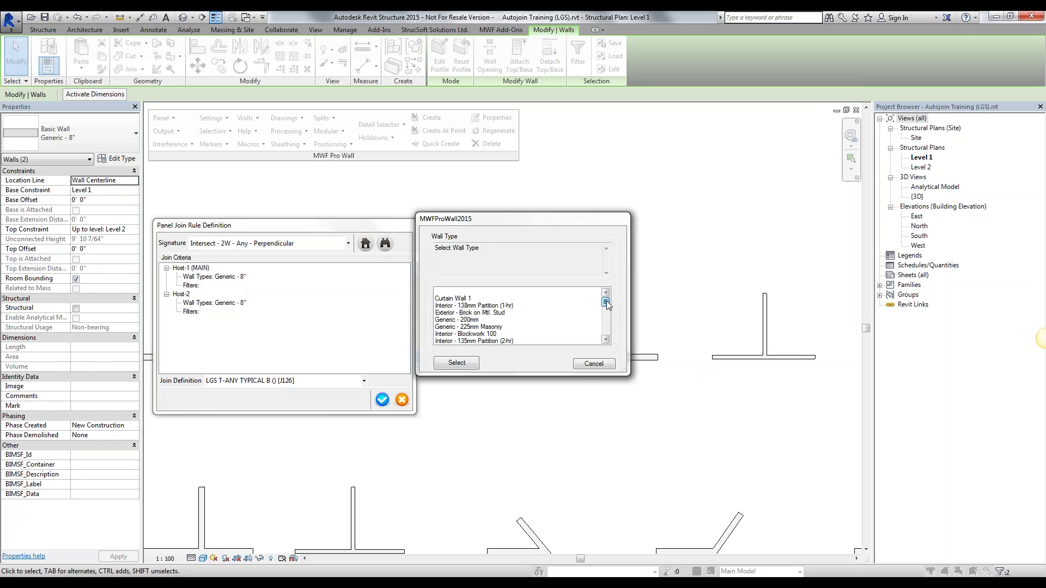
left_click(452, 292)
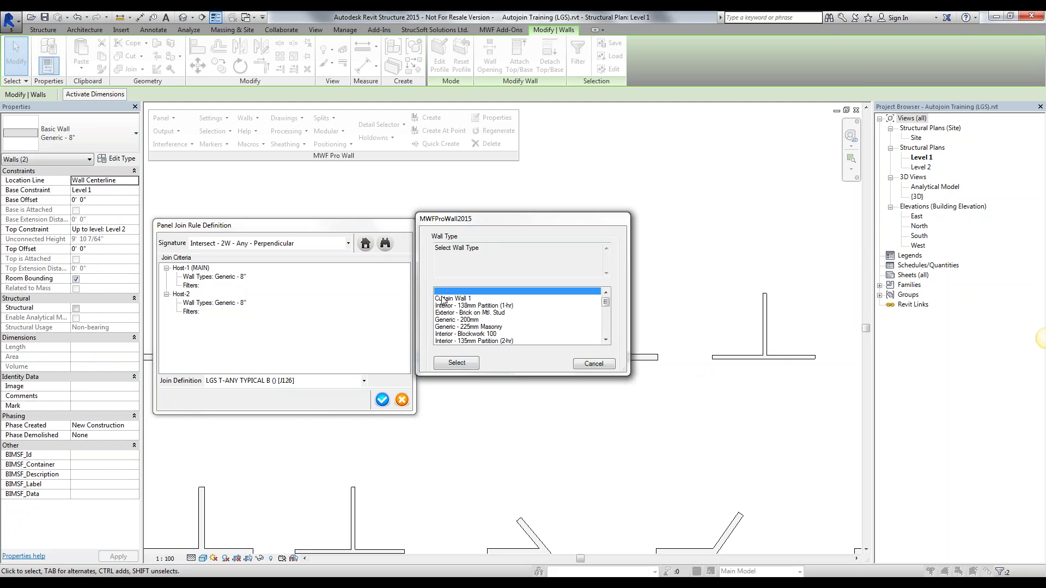
left_click(455, 363)
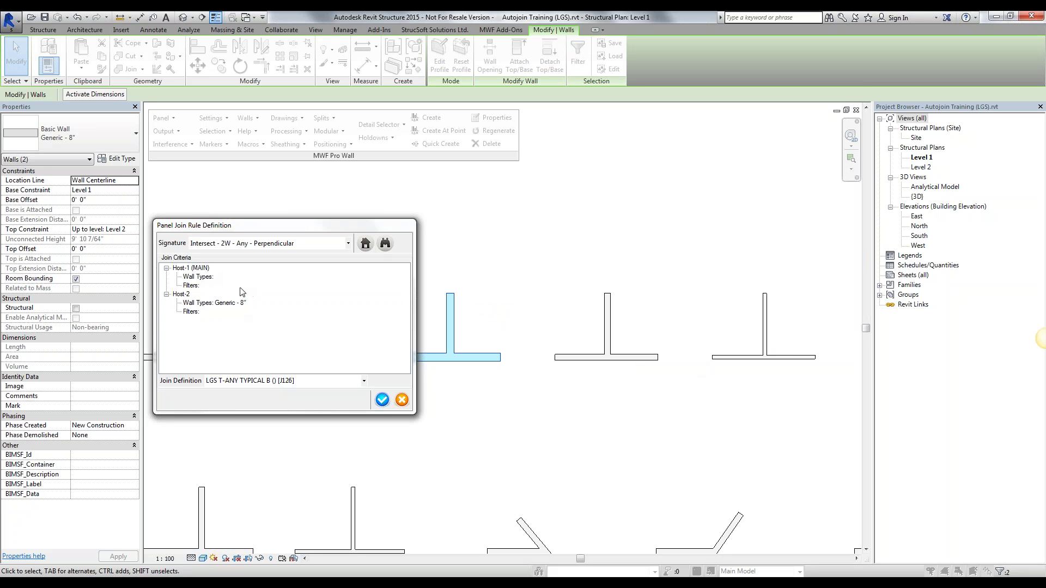
left_click(181, 294)
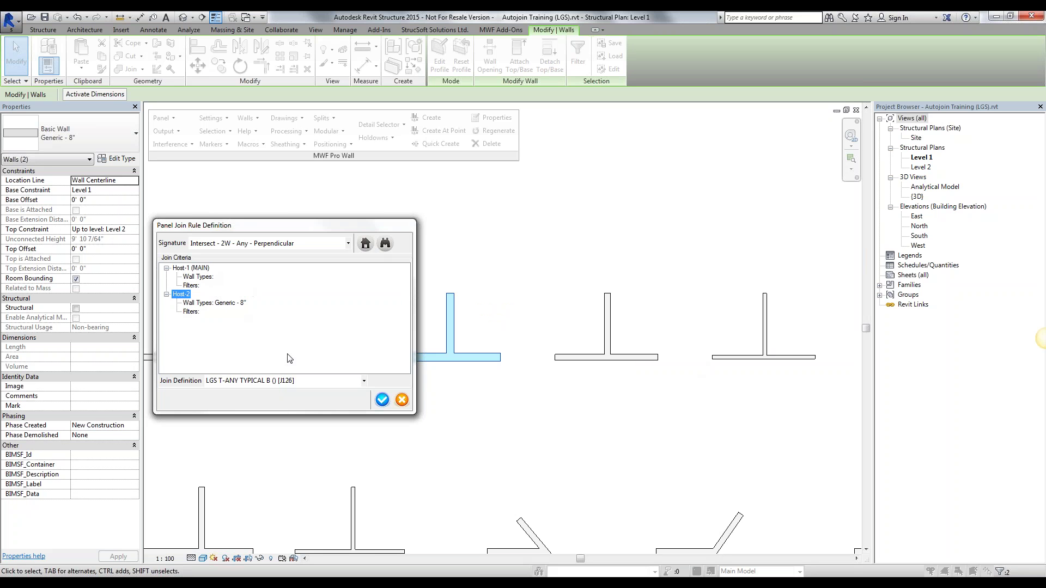
left_click(365, 244)
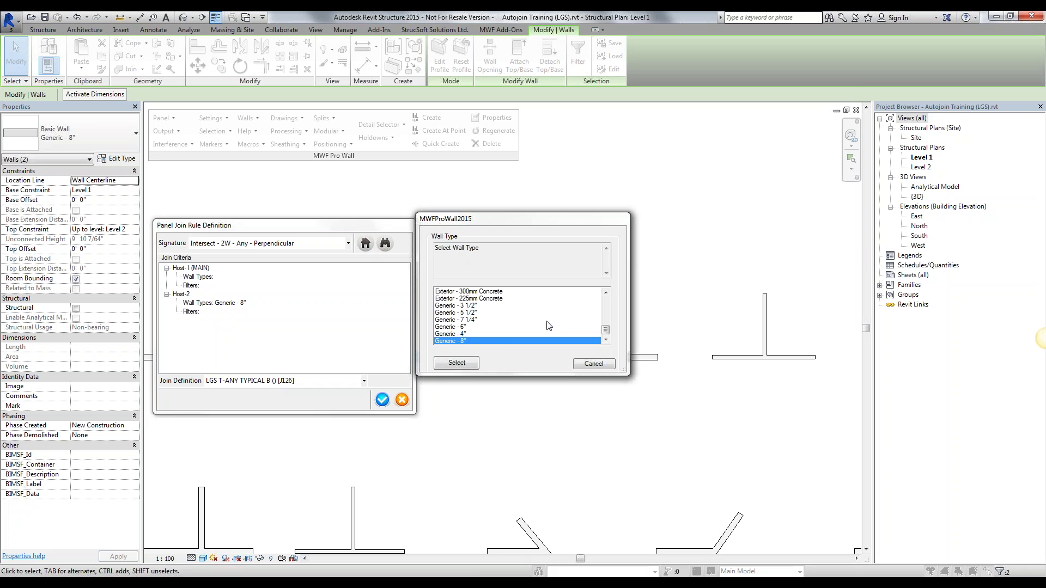
scroll(611, 325, "up", 5)
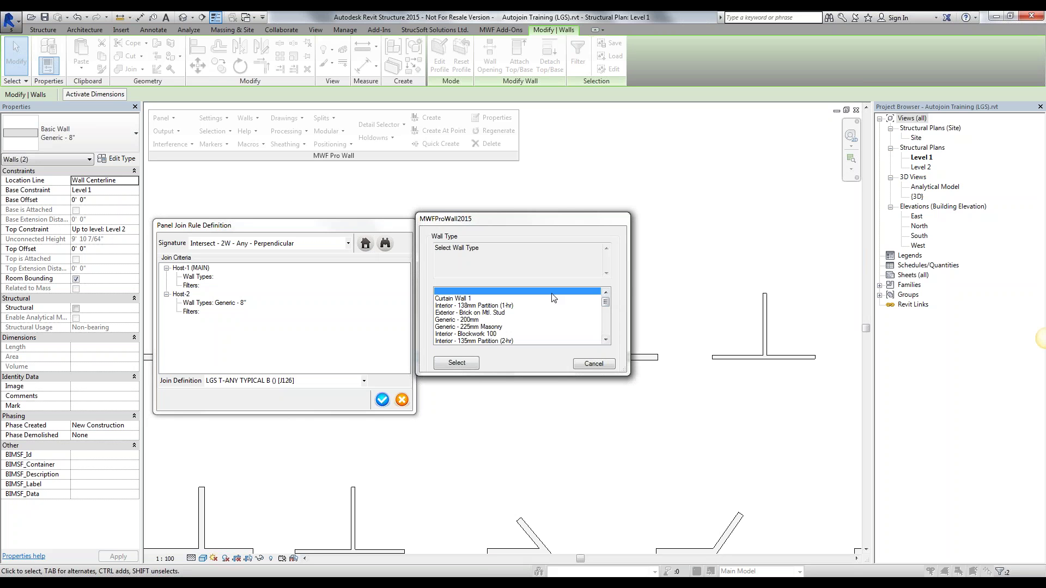
left_click(456, 363)
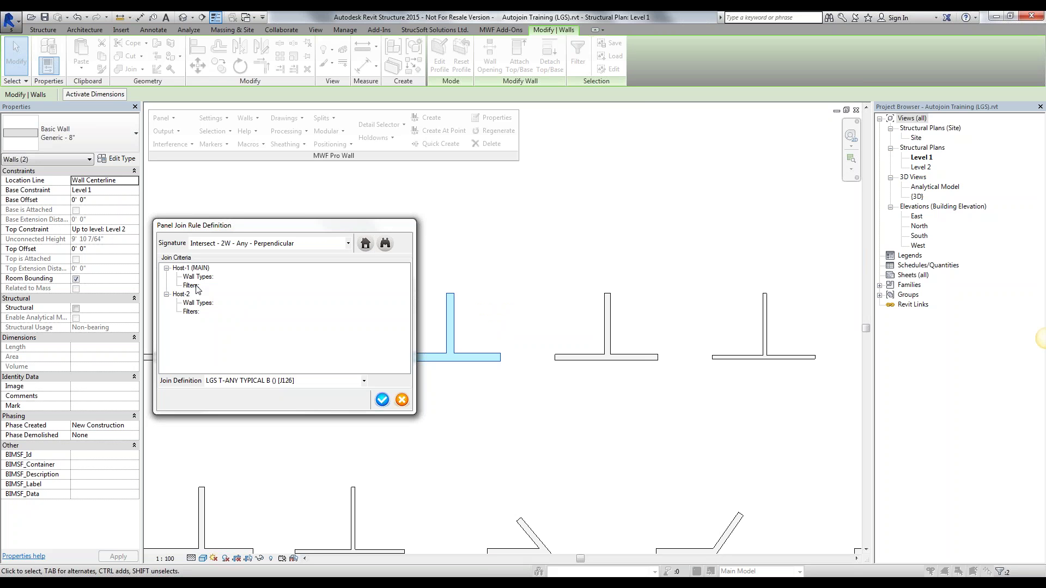
left_click(382, 400)
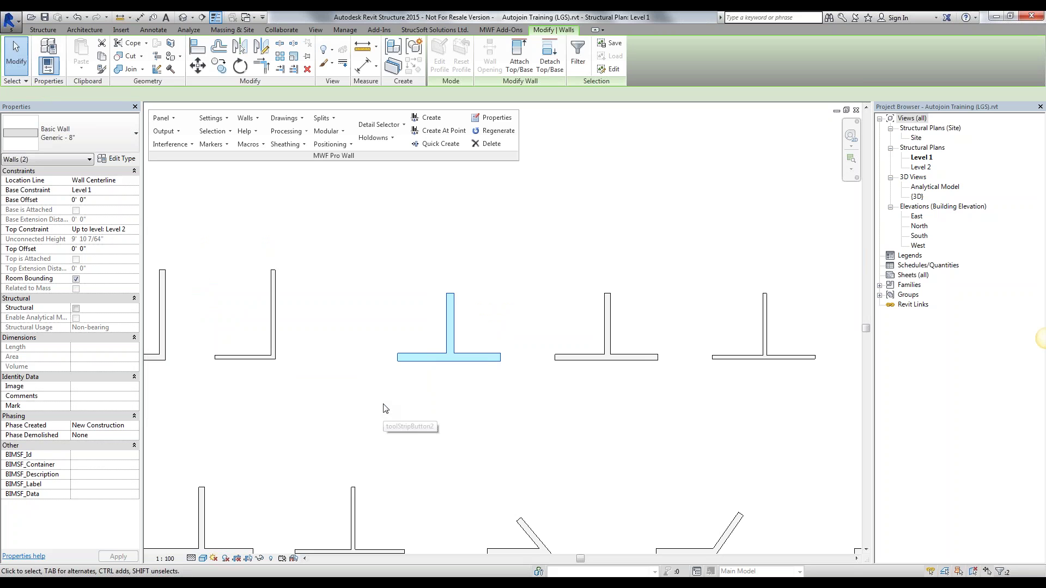
- Deselect, zoom out and pan the plan while trying window selections of the upper T-junction walls
left_click(512, 378)
scroll(509, 378, "down", 2)
middle_click_drag(509, 378, 509, 339)
left_click_drag(656, 359, 357, 265)
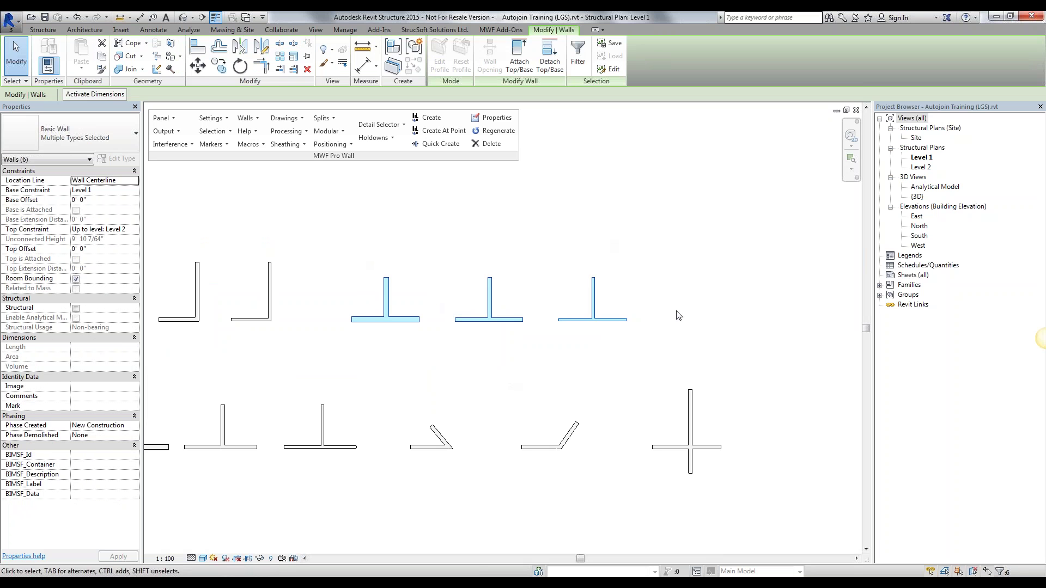
left_click_drag(643, 339, 343, 247)
scroll(531, 310, "down", 1)
middle_click_drag(532, 312, 625, 273)
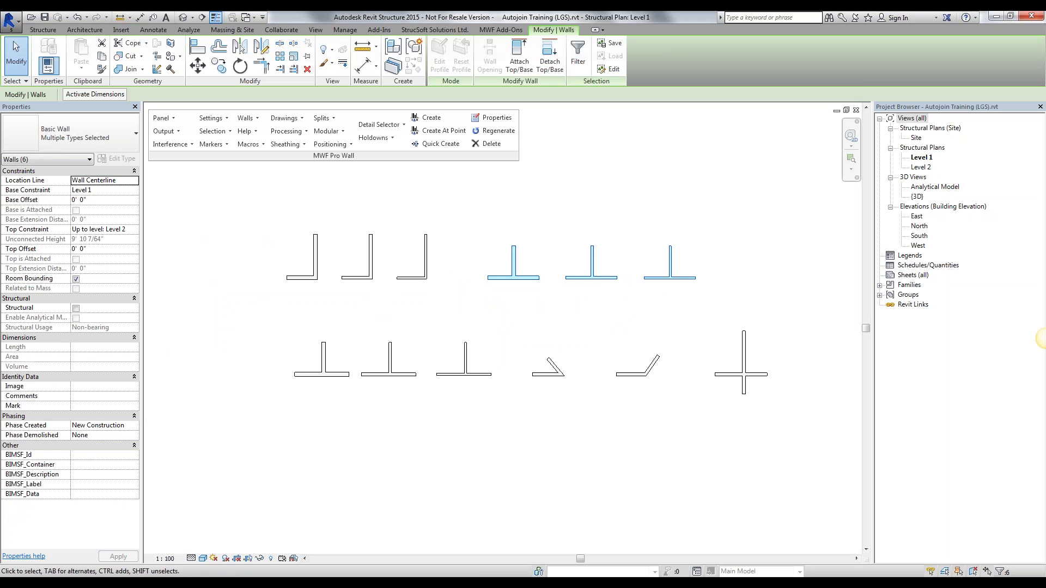
- Window-select the three walls of the lower-left T-junction and open the Walls dropdown
left_click(347, 396)
left_click_drag(373, 414, 292, 374)
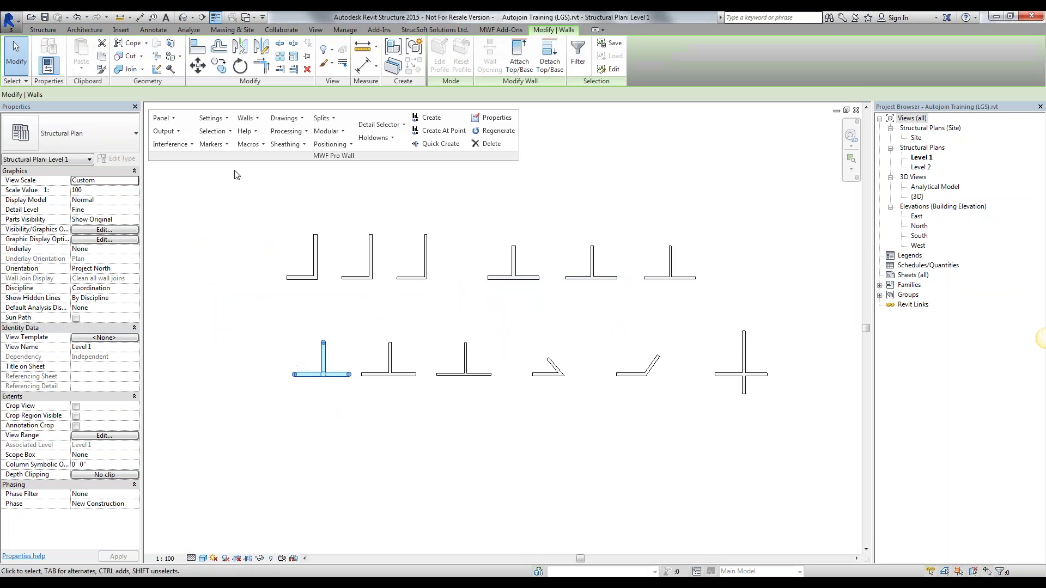
left_click(245, 118)
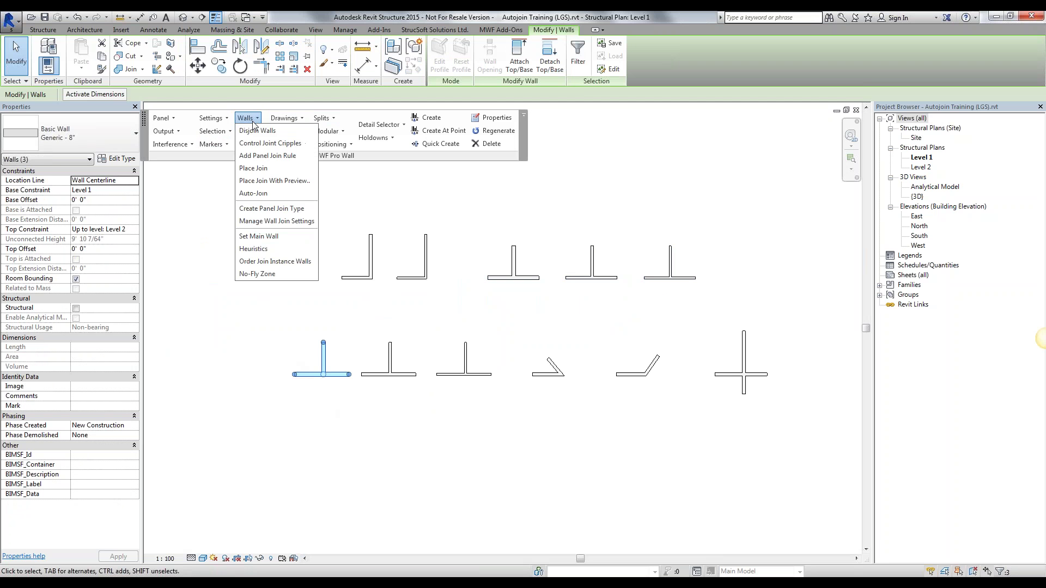
- Start a panel join rule with the Intersect - 3W - Any signature and LGS T-MULT 3W WITH LONG MAIN B (J119)
left_click(267, 156)
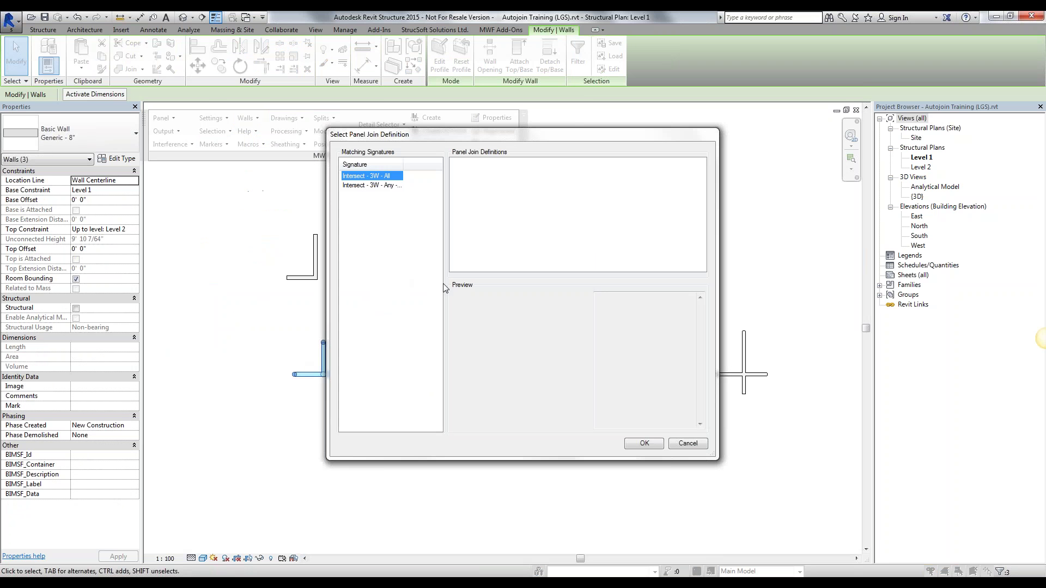
left_click(370, 186)
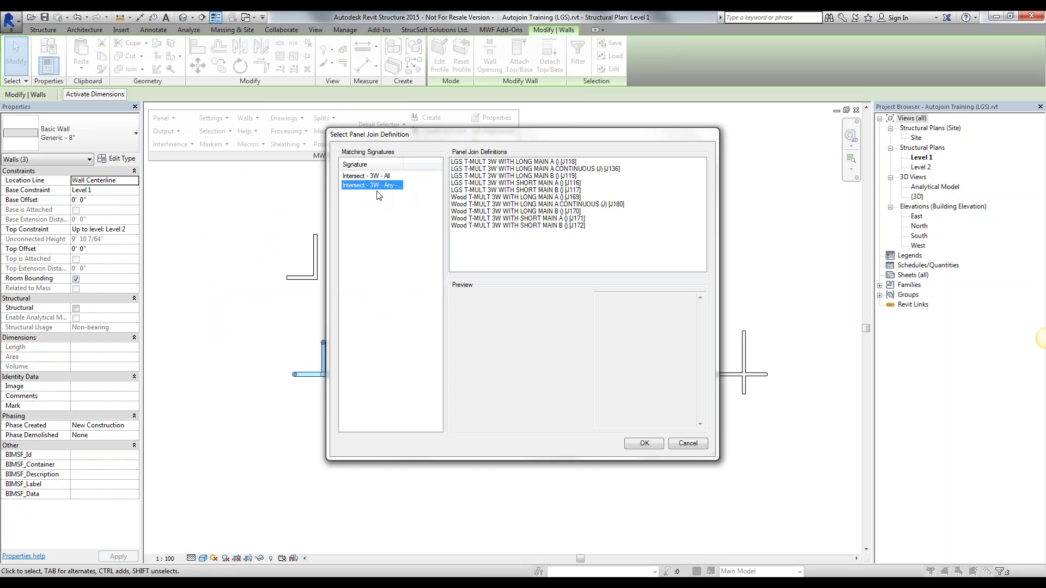
left_click_drag(406, 137, 469, 141)
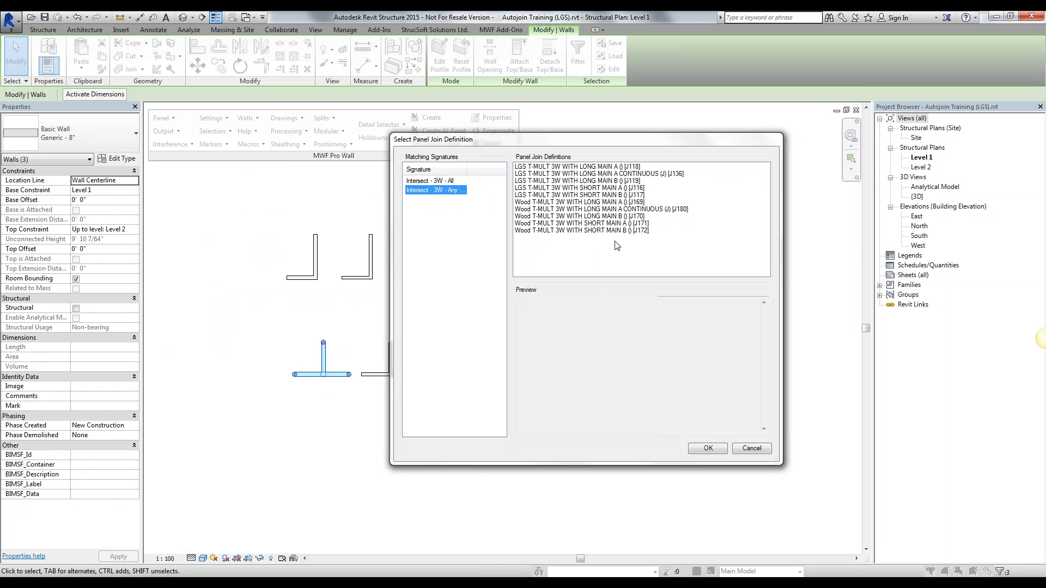
left_click(629, 169)
left_click(630, 174)
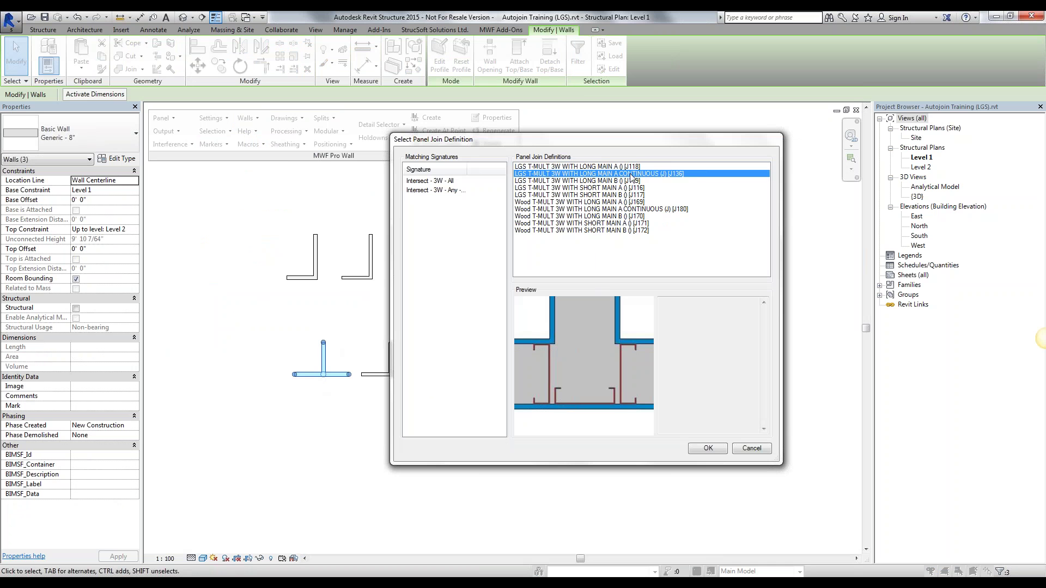
left_click(639, 181)
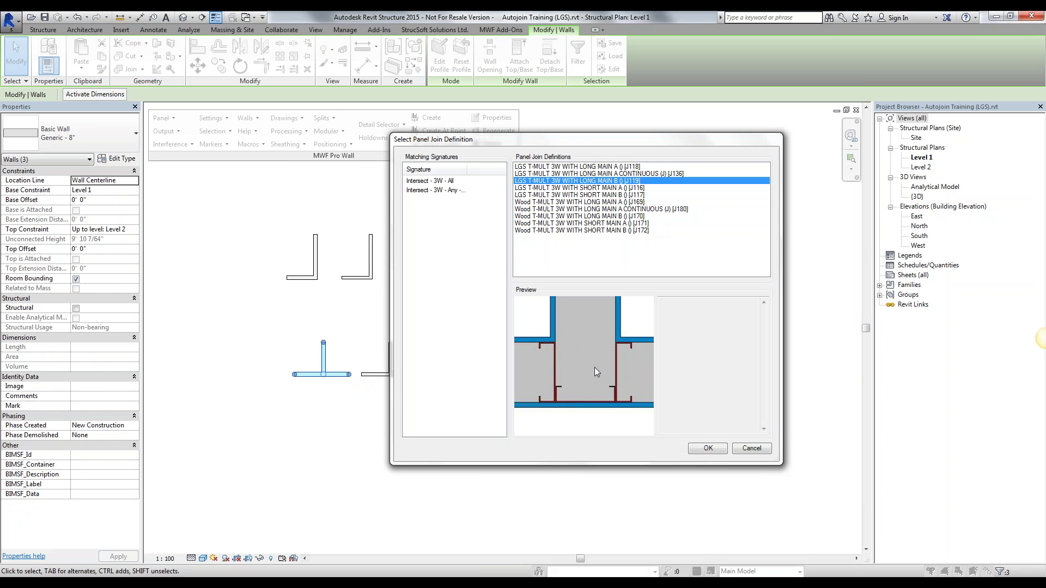
left_click(708, 448)
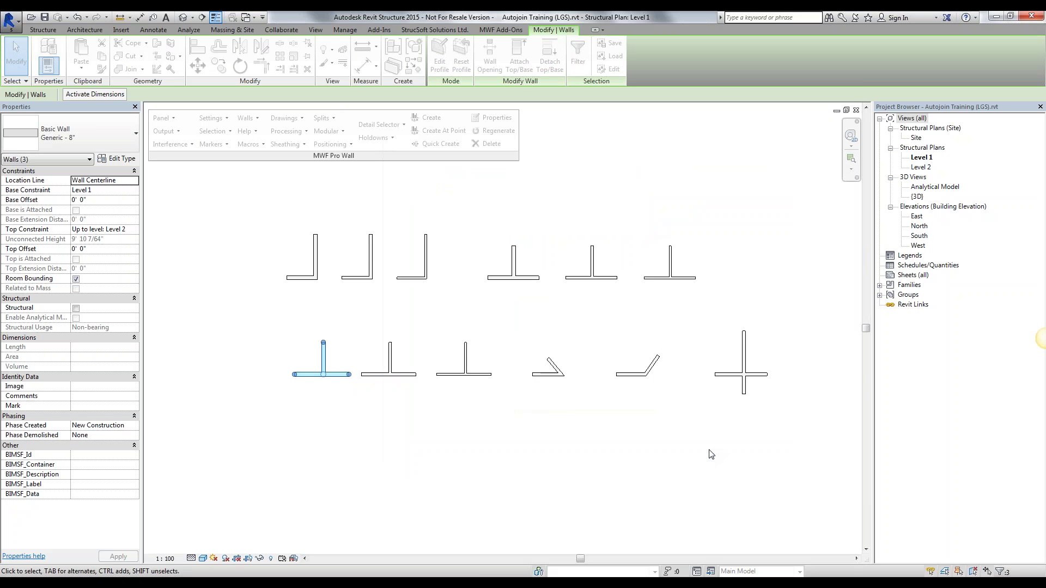
- Assign the rule to the Autojoin set and leave Host-1 and Host-2 as any wall type
left_click(451, 298)
left_click(457, 363)
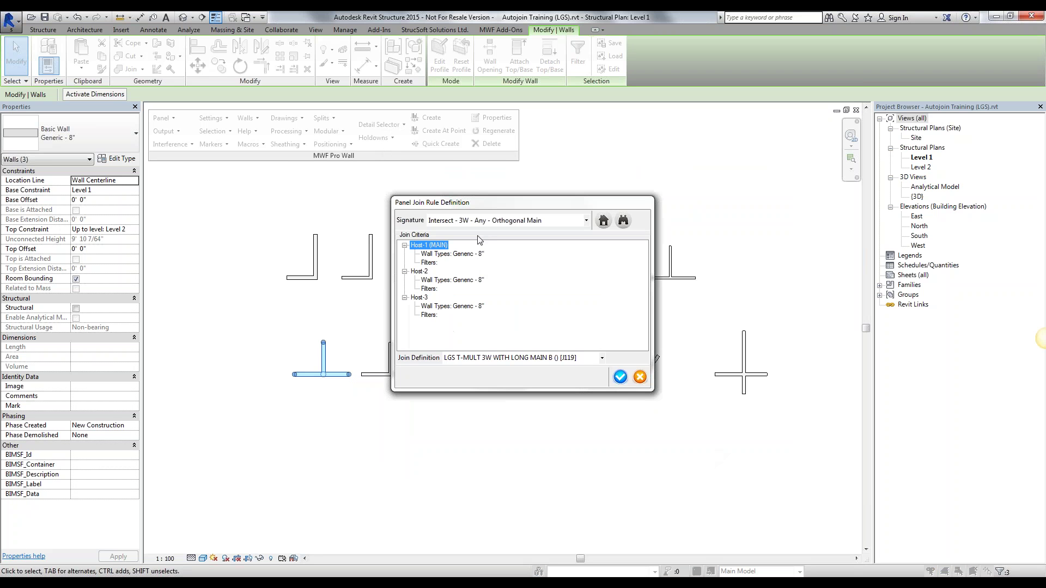
left_click(603, 220)
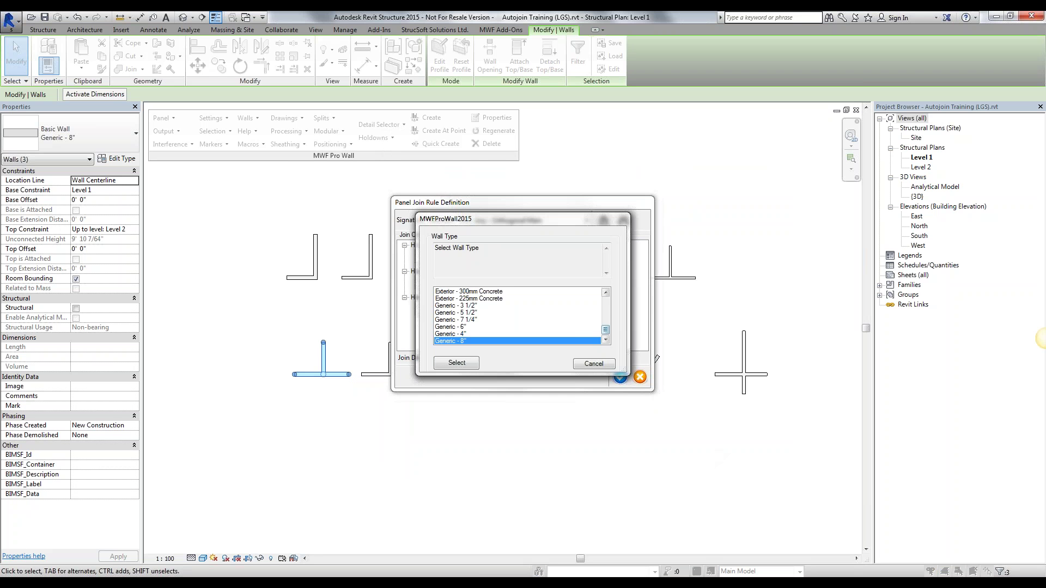
scroll(606, 326, "up", 5)
left_click(469, 292)
left_click(456, 363)
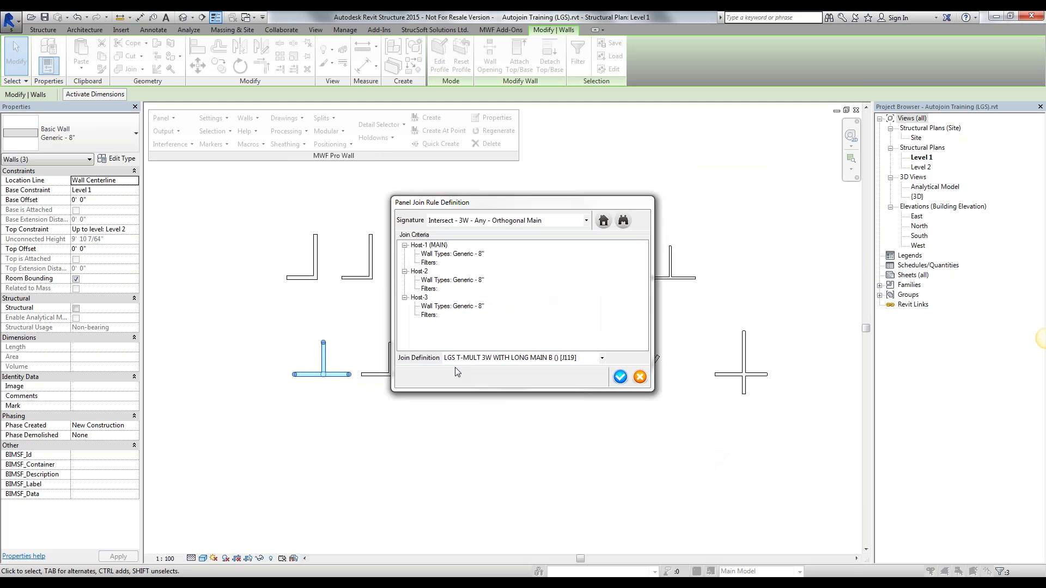
left_click(430, 280)
left_click(602, 221)
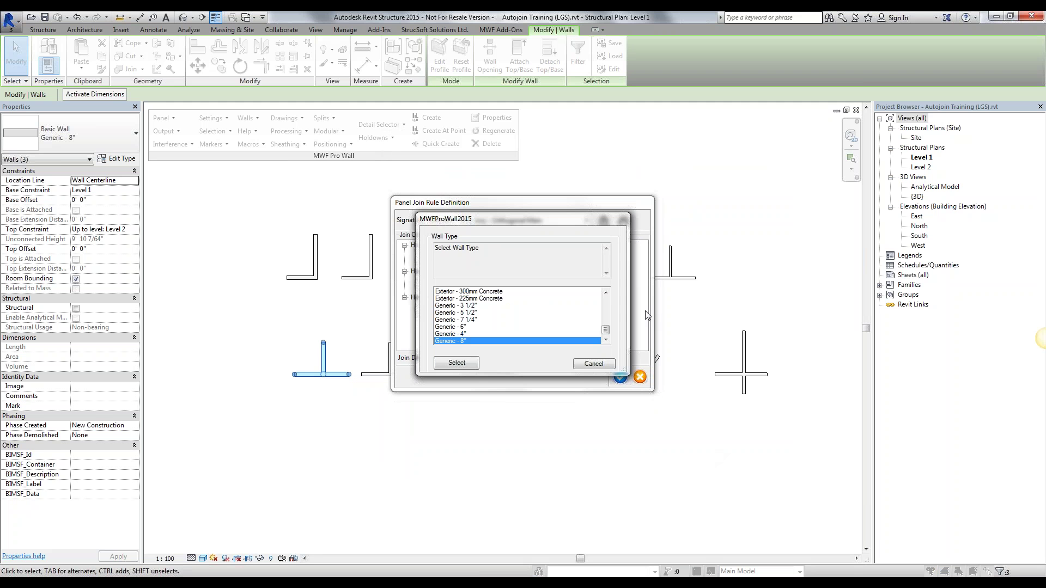
left_click_drag(606, 330, 605, 294)
left_click(564, 293)
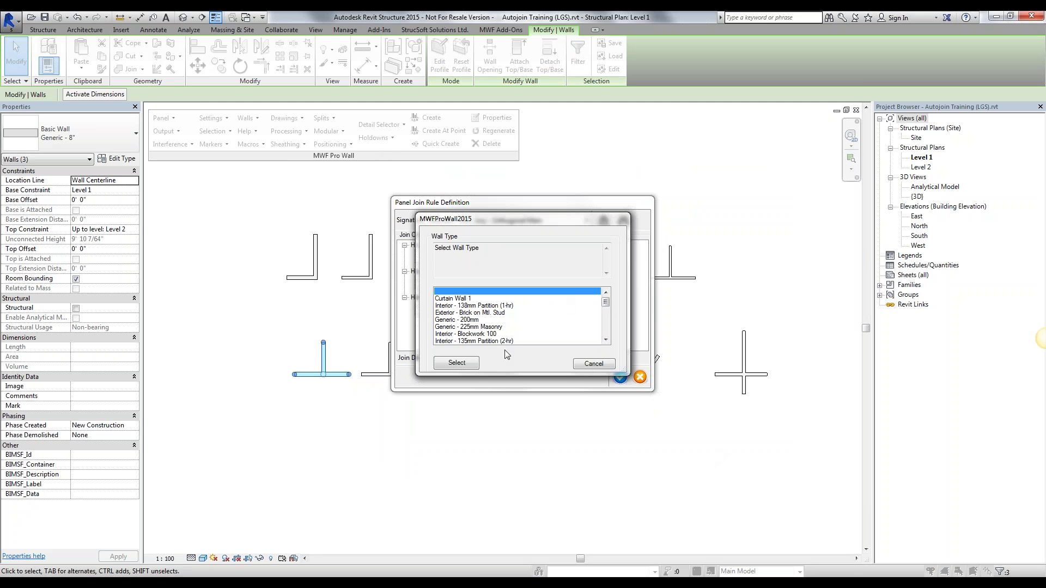
left_click(457, 363)
- Set Host-3's wall type to Generic - 4" and confirm the new T-junction rule
left_click(418, 299)
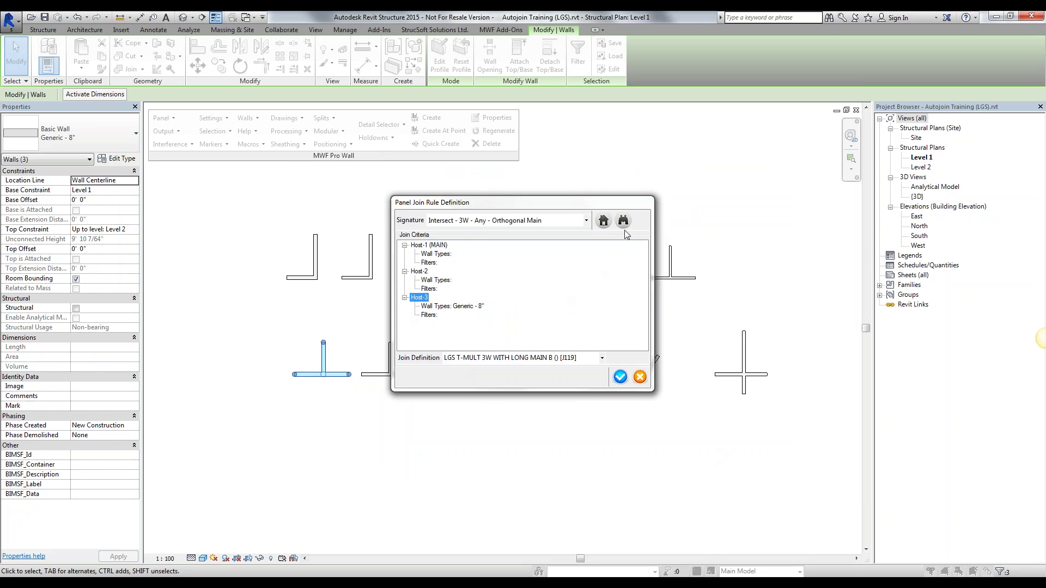
left_click_drag(542, 202, 623, 184)
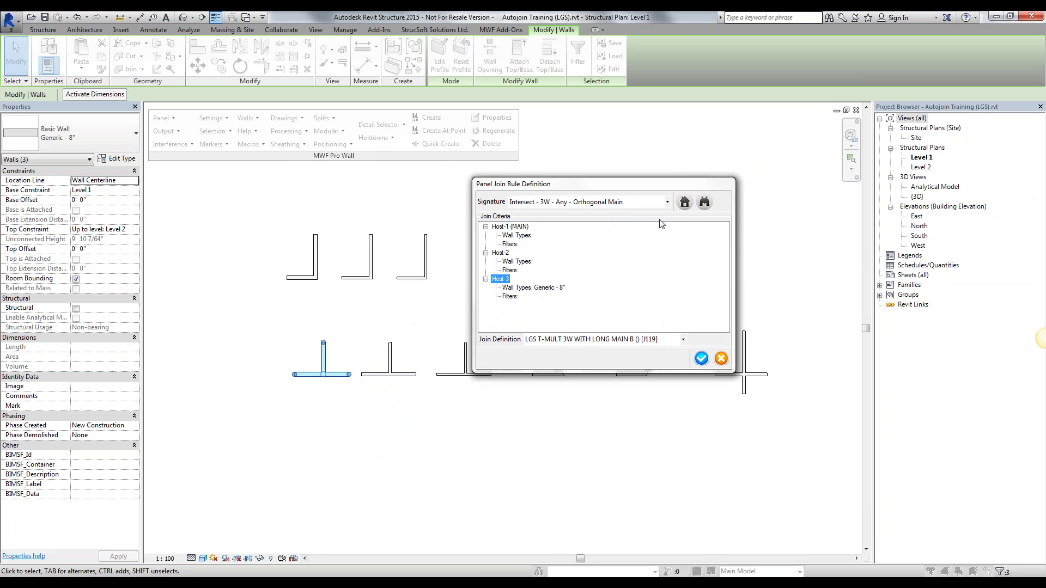
left_click(681, 208)
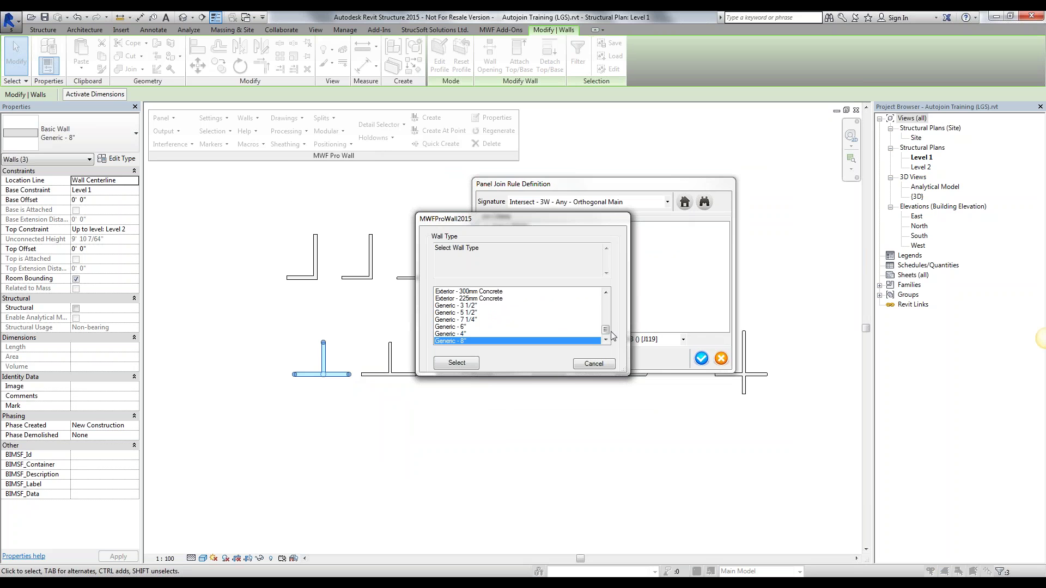
scroll(611, 335, "up", 2)
scroll(610, 340, "down", 2)
left_click(483, 333)
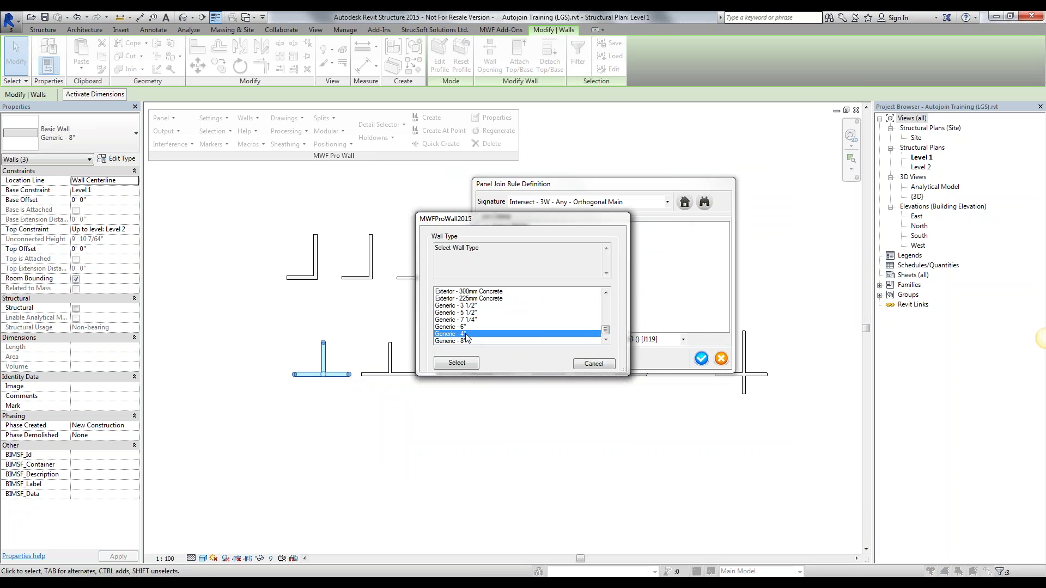
left_click(469, 363)
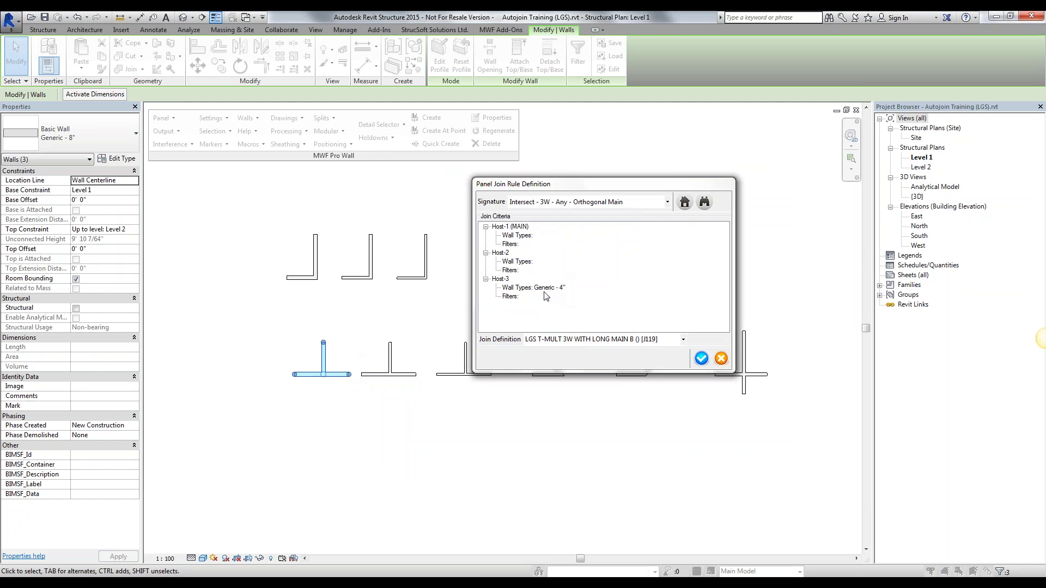
left_click(500, 280)
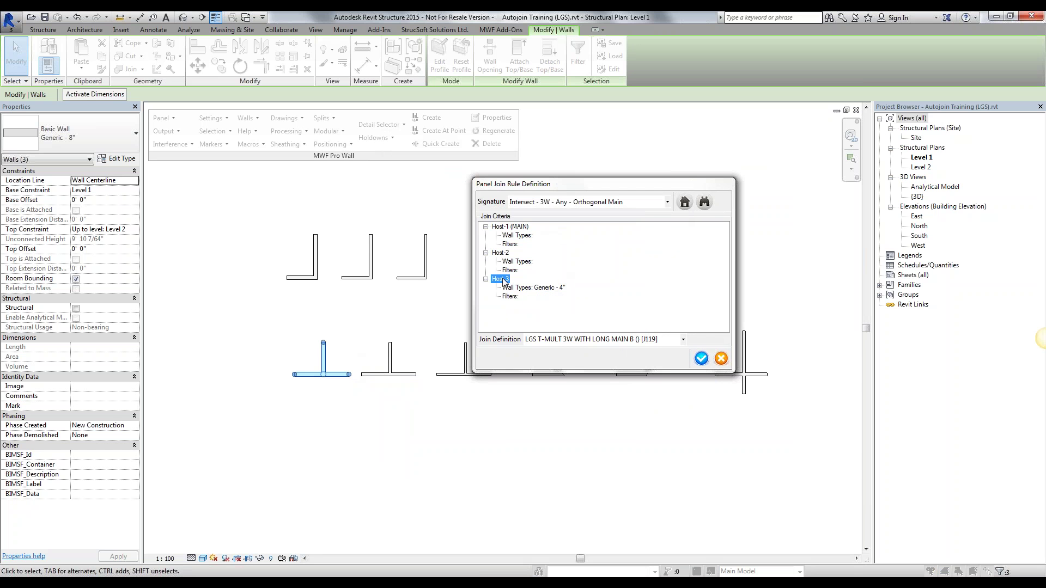
left_click(684, 202)
scroll(606, 325, "up", 5)
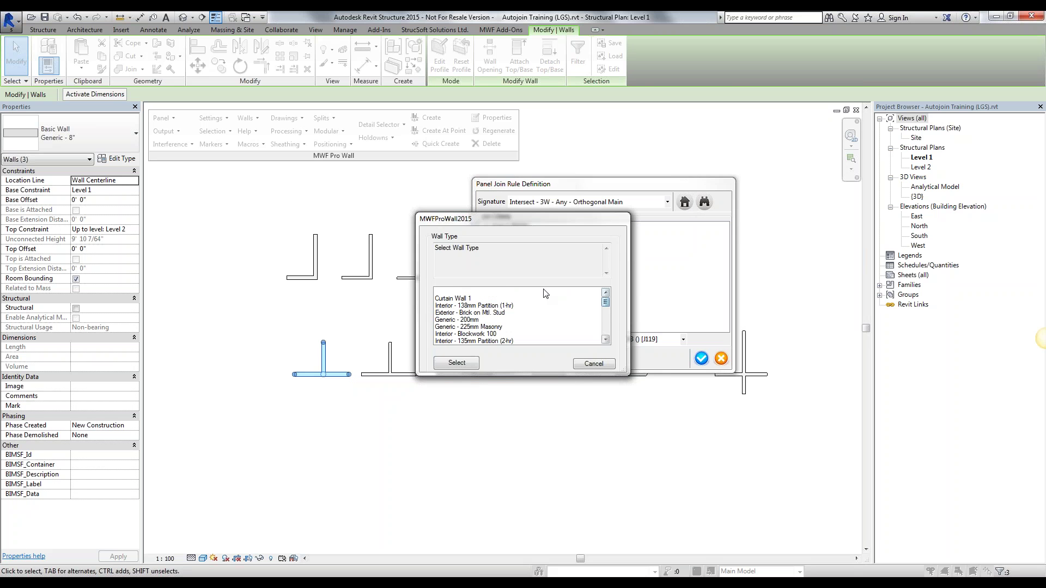
left_click(478, 362)
left_click(702, 358)
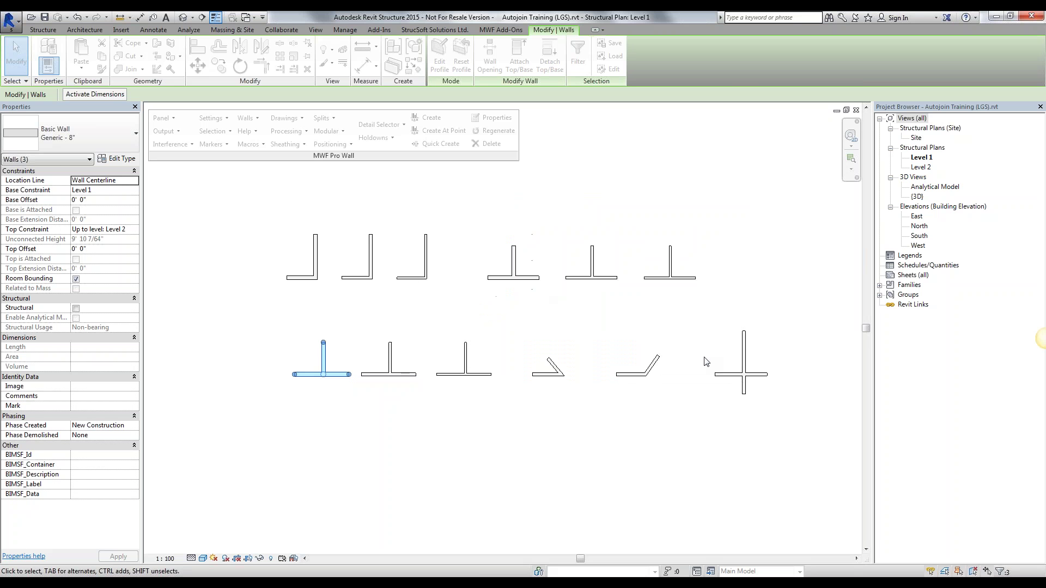
- Select the angled wall pair and add a panel join rule using LGS L-ANY TYPICAL AT CONCAVE [J115]
left_click(618, 407)
left_click_drag(618, 407, 543, 357)
left_click(246, 117)
left_click(267, 156)
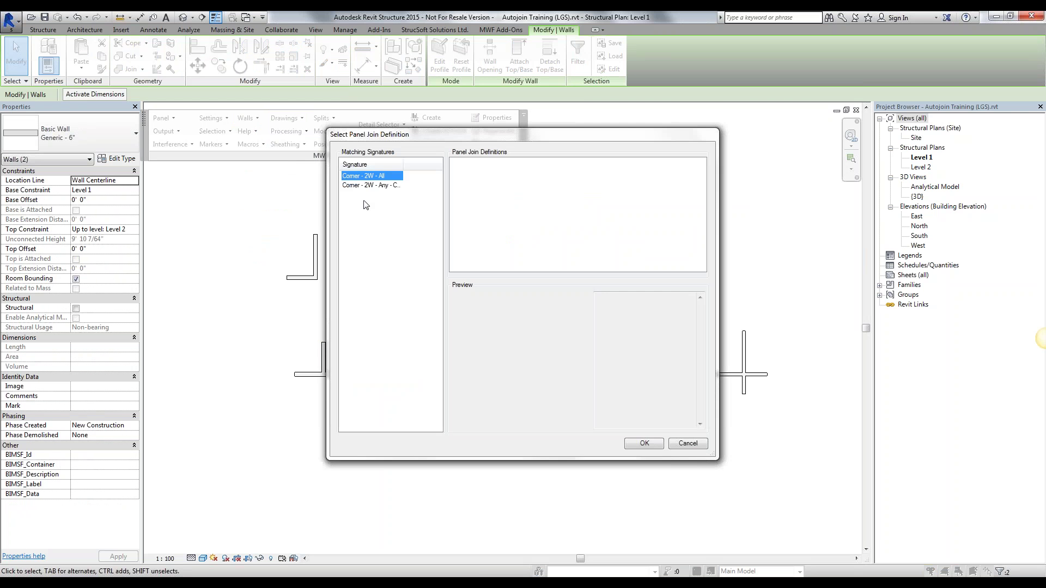
left_click(372, 186)
left_click(507, 162)
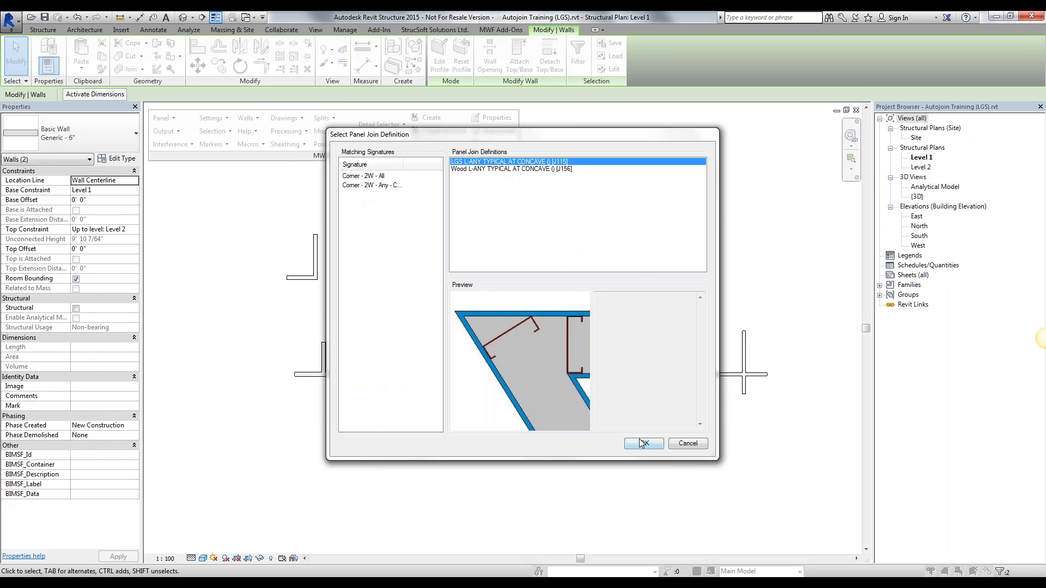
left_click(643, 443)
- Put the concave rule in the Autojoin set, clear both hosts' wall types, and confirm
left_click(442, 299)
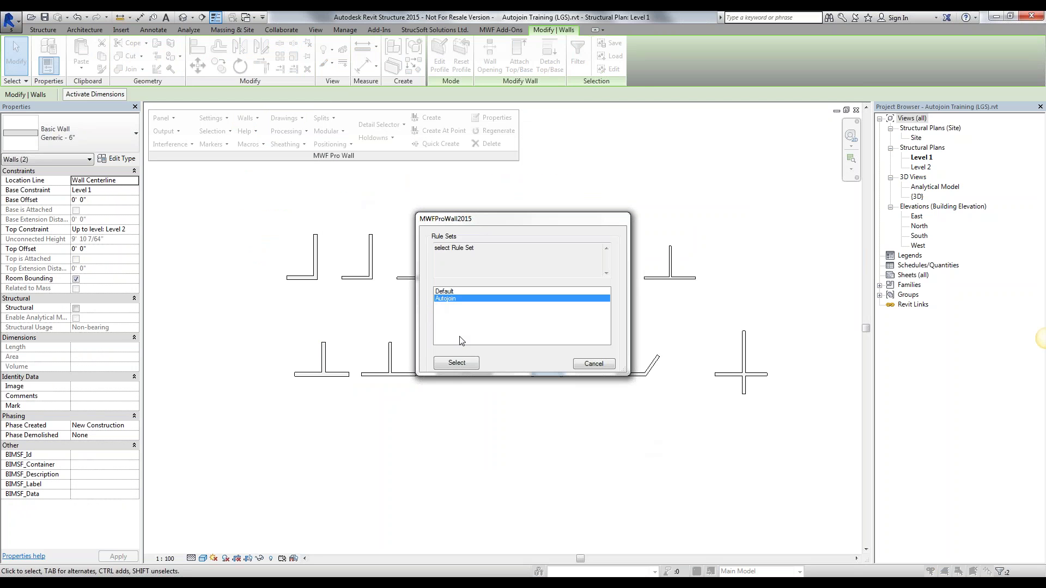
left_click(457, 362)
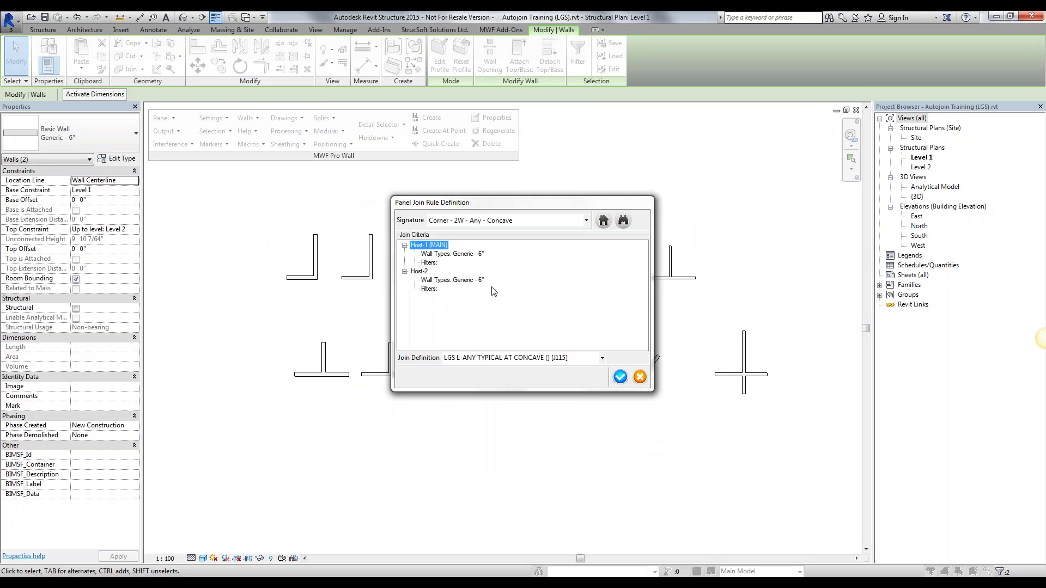
left_click(603, 220)
scroll(520, 305, "up", 5)
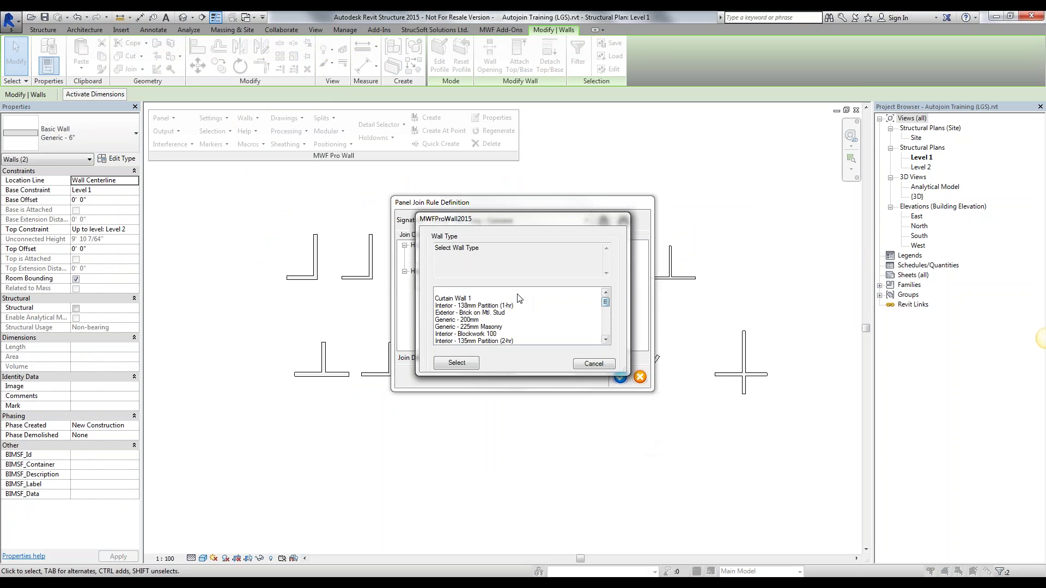
left_click(517, 292)
left_click(468, 364)
left_click(420, 271)
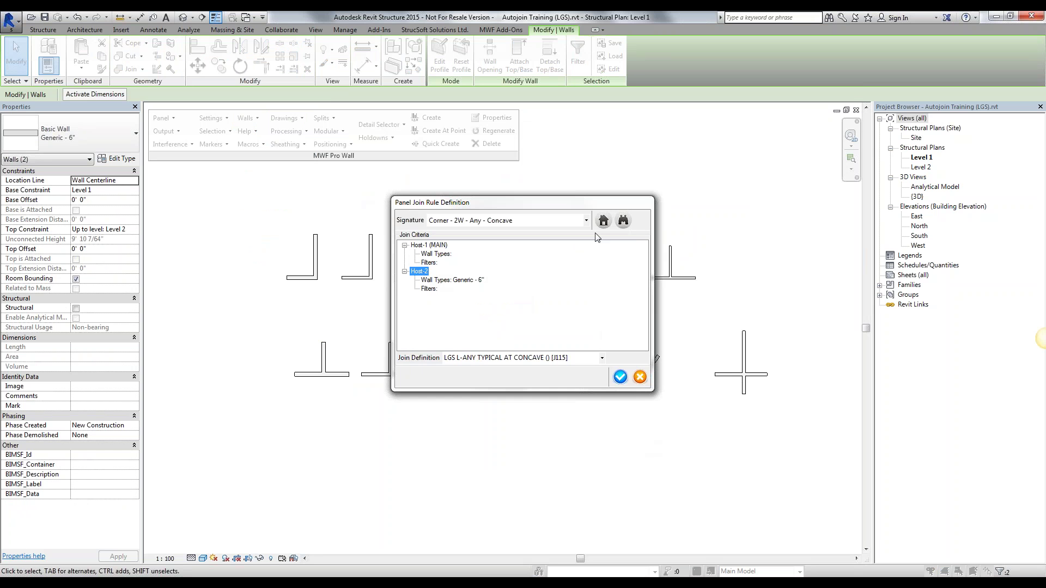
left_click(603, 220)
scroll(544, 315, "up", 5)
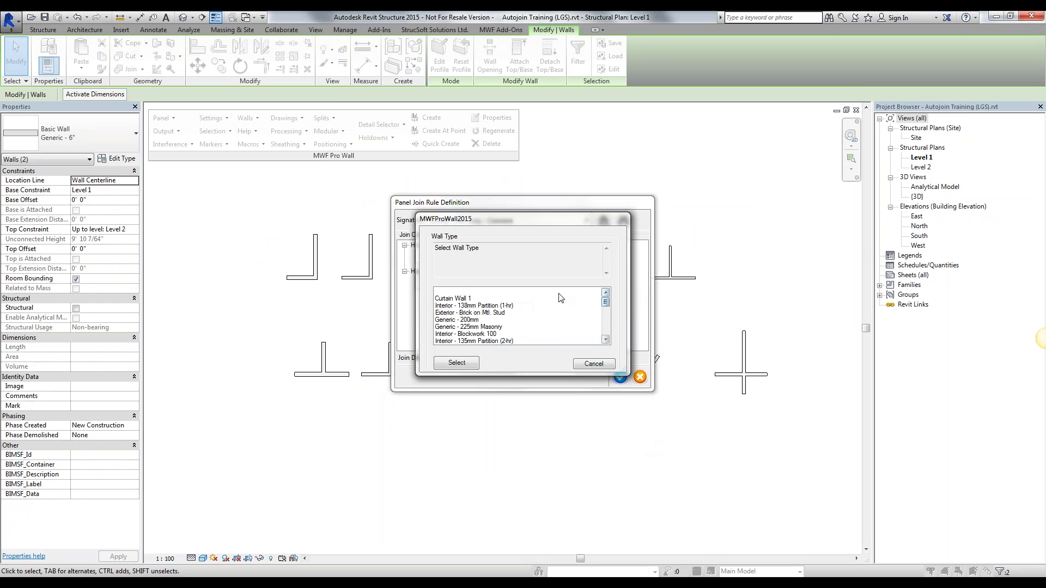
left_click(518, 291)
left_click(468, 364)
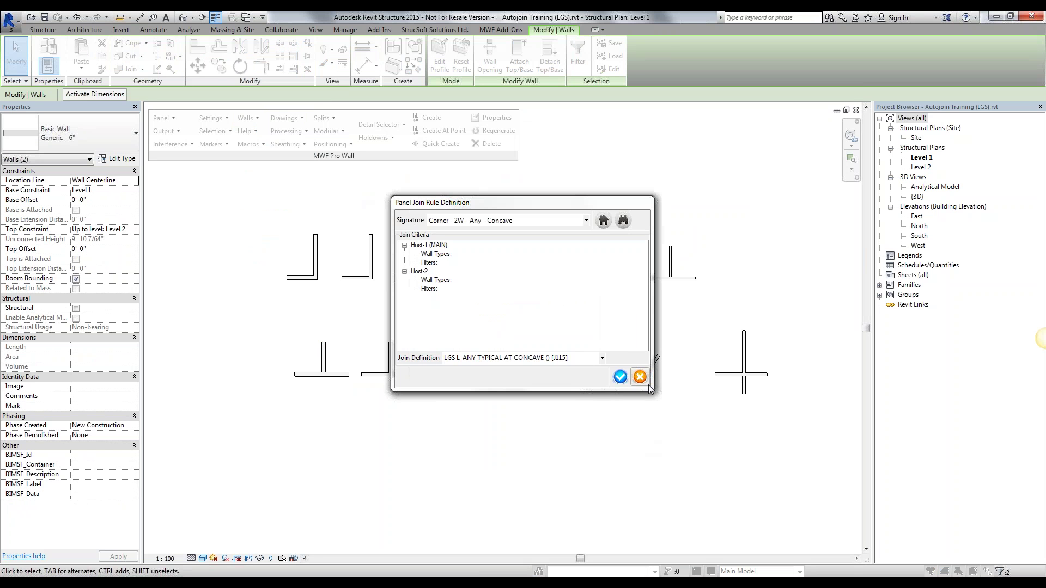
left_click(620, 377)
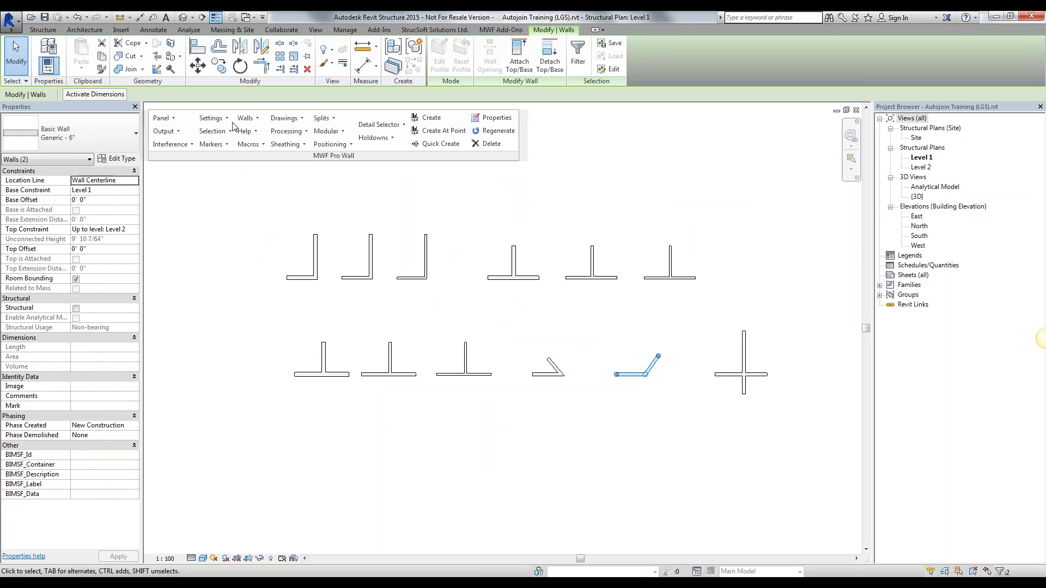
- Try adding a panel join rule with the second corner signature and LGS L-ANY TYPICAL AT CONVEX
left_click(212, 118)
left_click(252, 120)
left_click(253, 119)
left_click(279, 168)
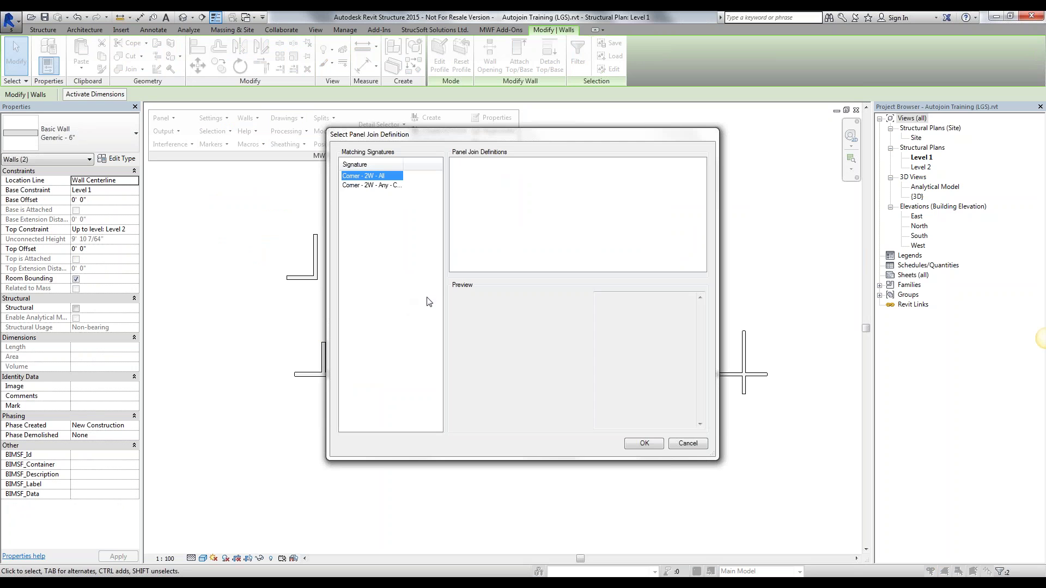
left_click(390, 185)
left_click(506, 162)
left_click(644, 443)
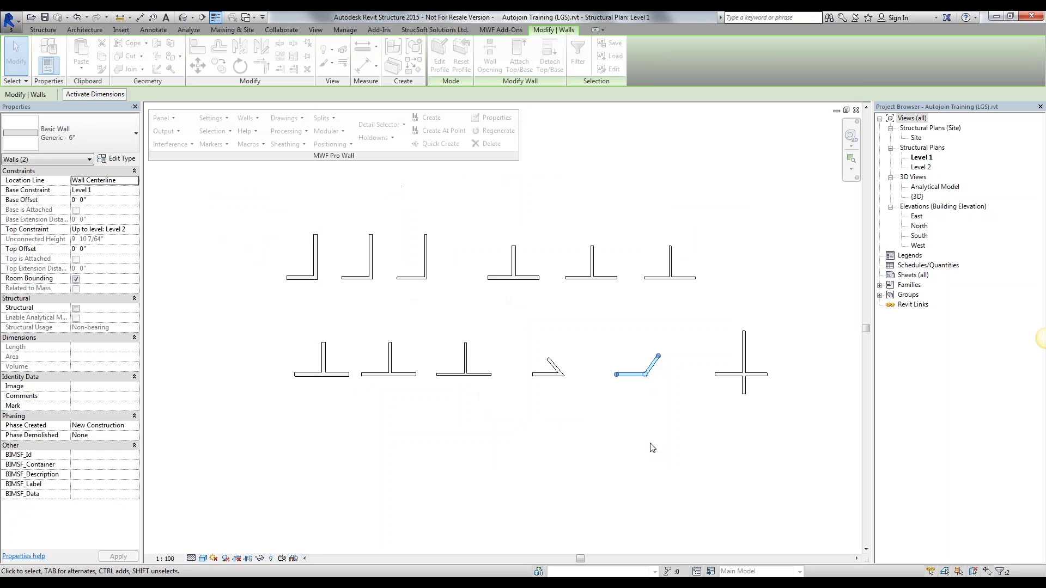
- Reselect both angled walls and add a panel join rule accepting the LGS convex L-join [J106]
left_click(670, 385)
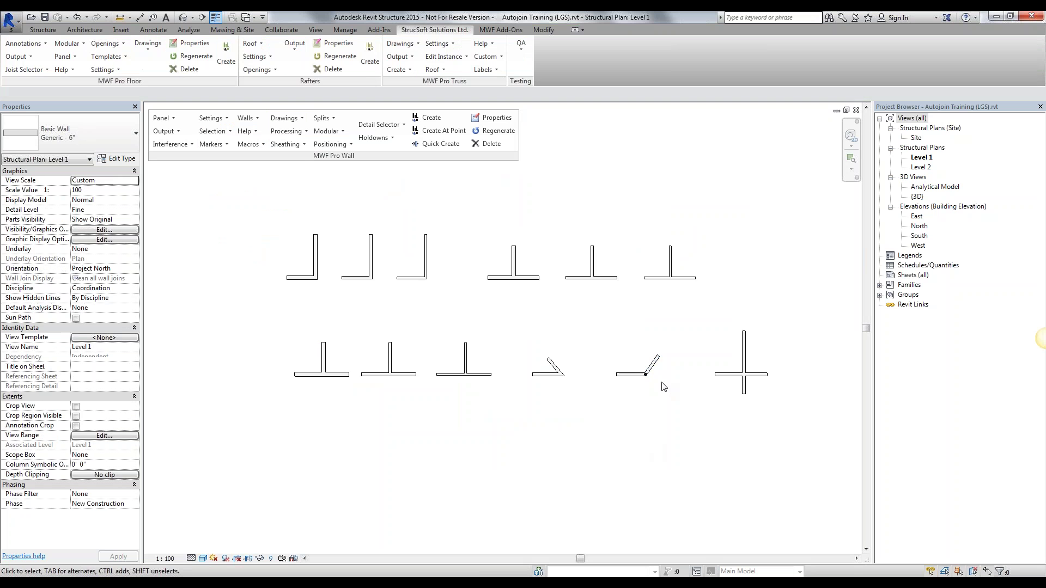
scroll(642, 376, "up", 4)
left_click(632, 360)
left_click(652, 380)
left_click_drag(652, 380, 345, 226)
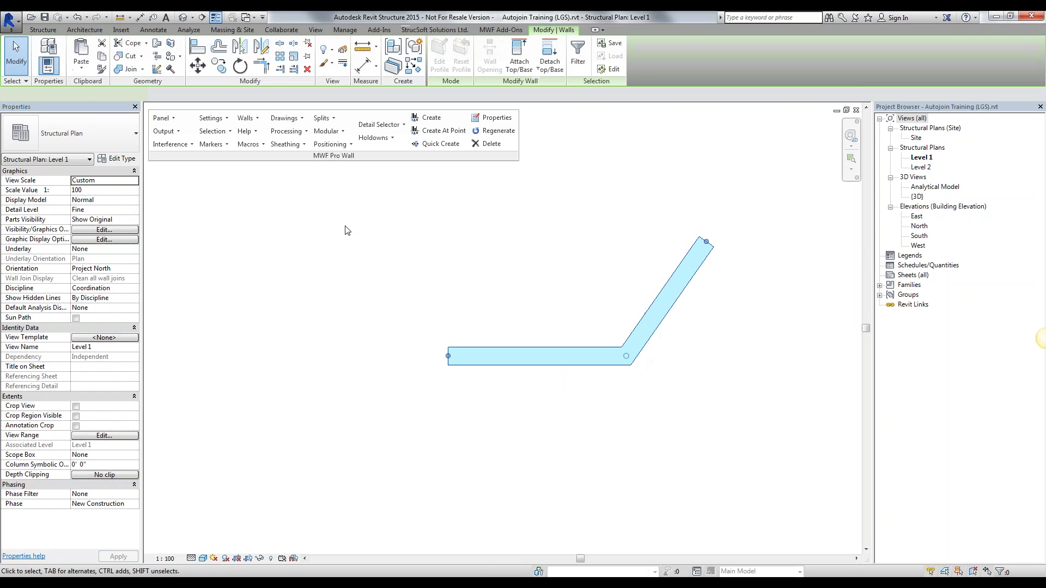
left_click(257, 118)
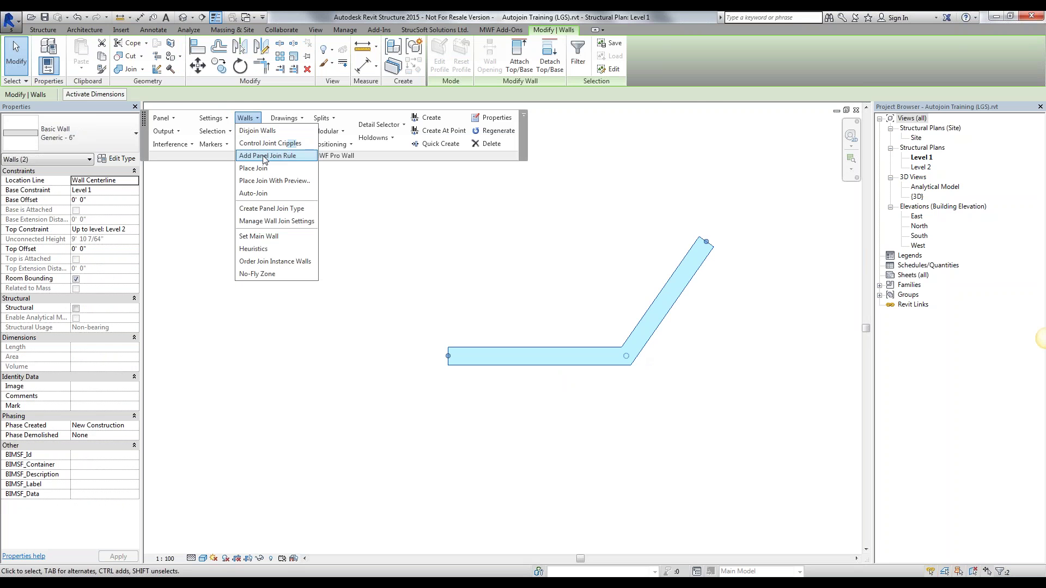
left_click(289, 157)
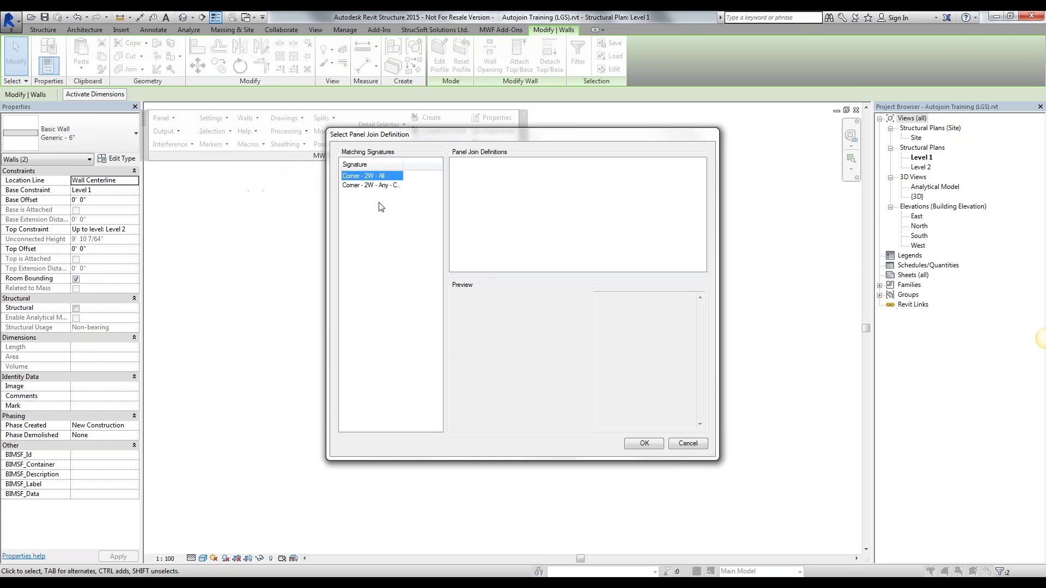
left_click(643, 444)
- Assign the convex rule to the Autojoin set with any wall type for both hosts and save it
left_click(461, 298)
left_click(474, 364)
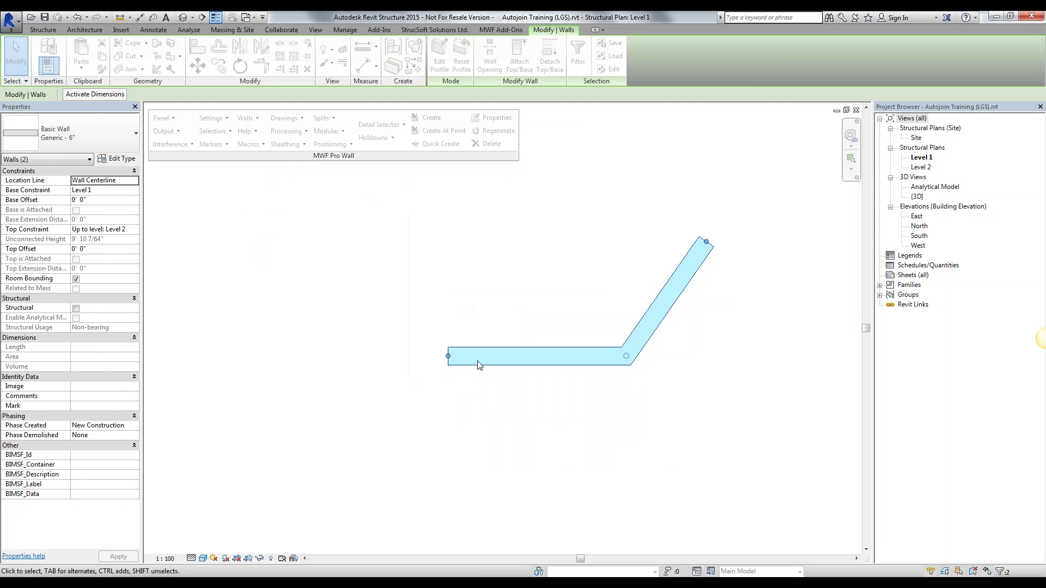
left_click(603, 220)
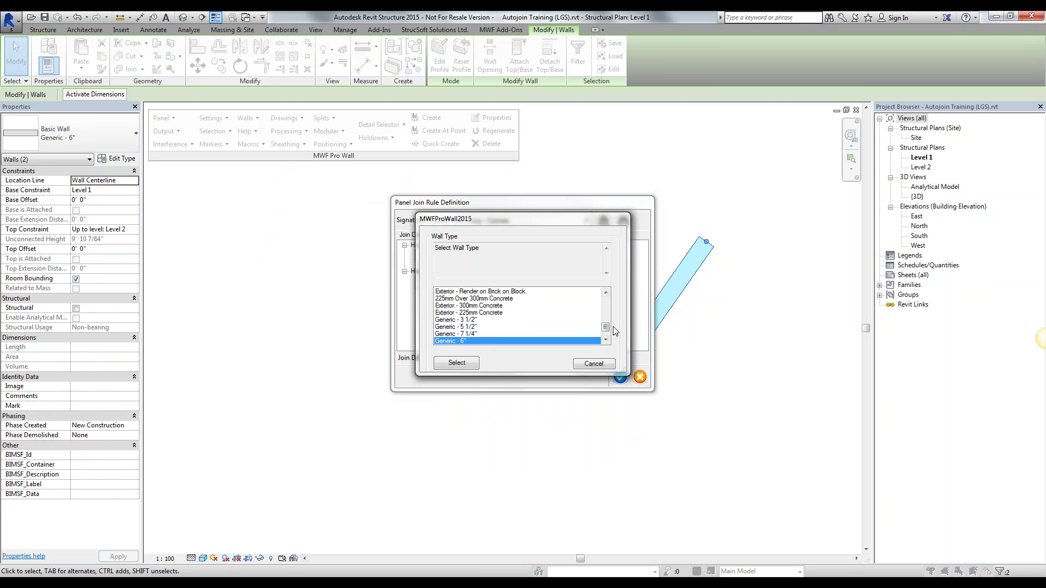
left_click_drag(605, 327, 605, 298)
left_click(548, 291)
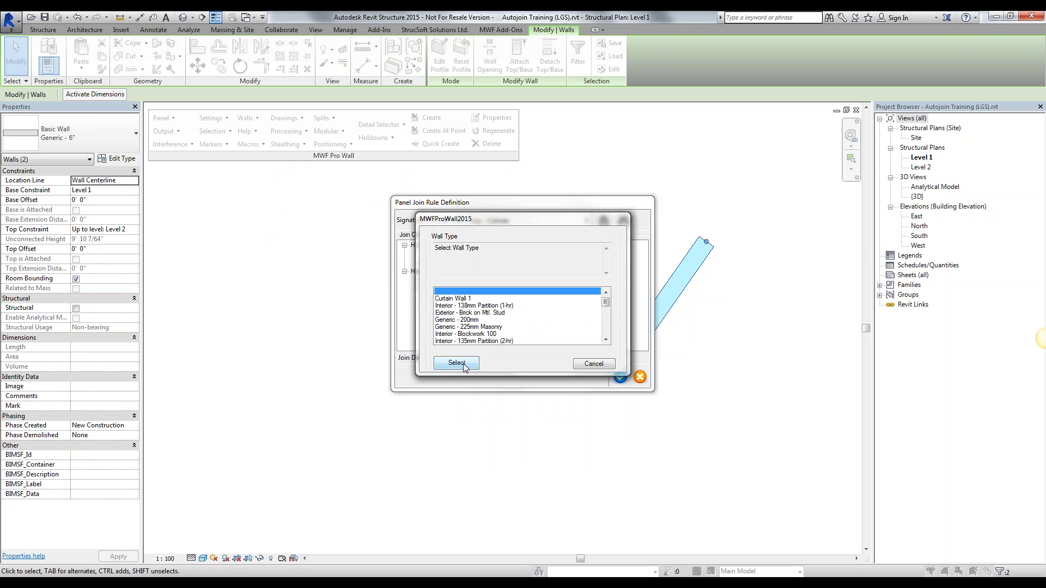
left_click(456, 362)
left_click(431, 274)
left_click(602, 220)
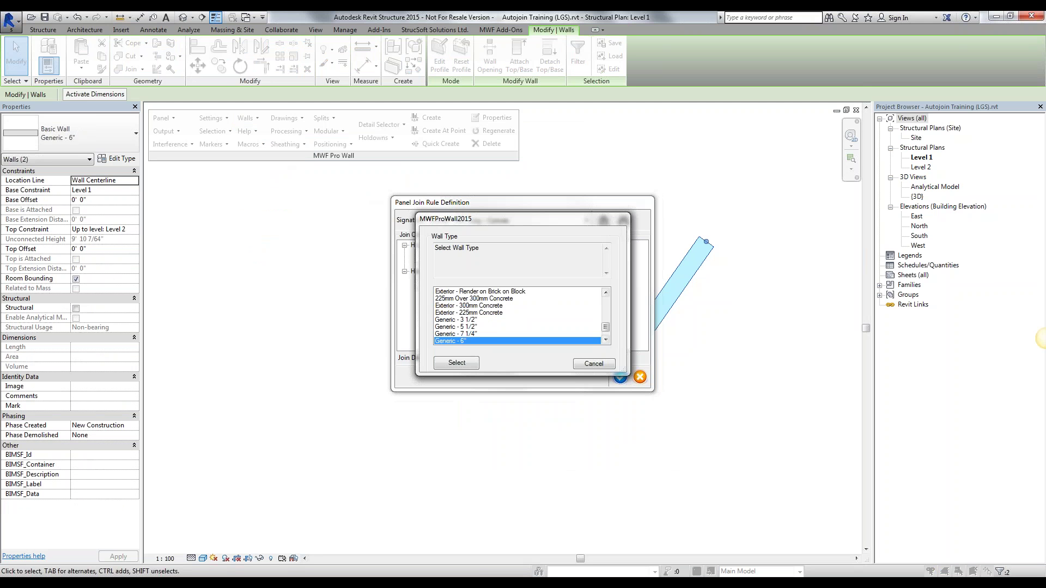
left_click_drag(602, 325, 604, 297)
left_click(534, 291)
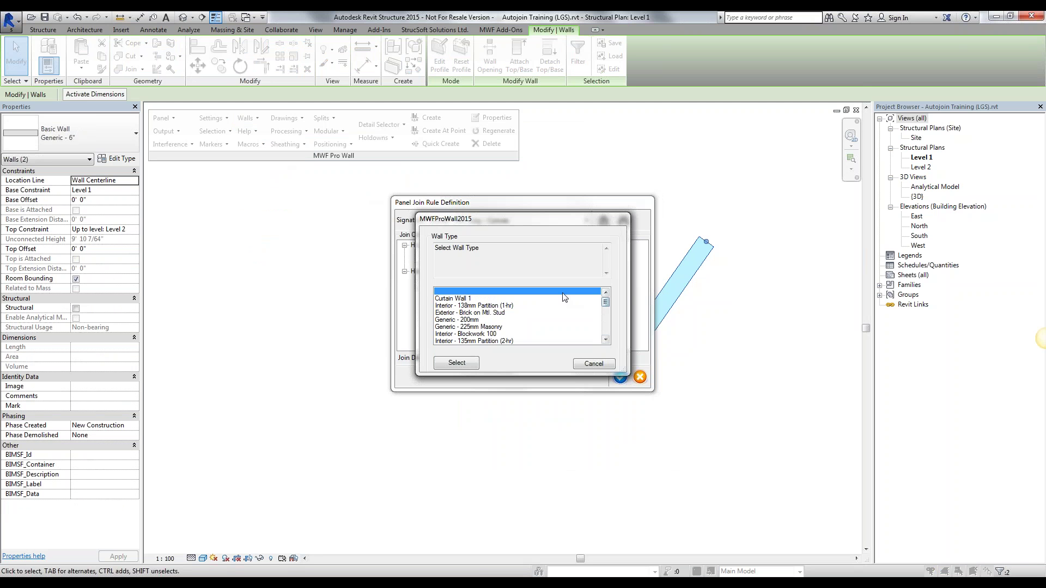
left_click(474, 364)
left_click(620, 377)
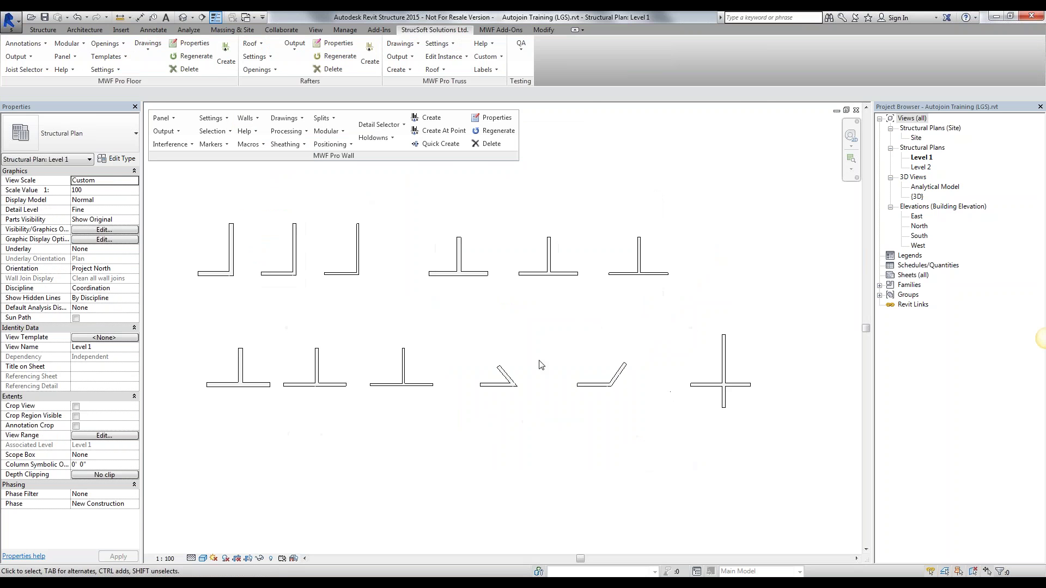
- Window-select all 29 walls and run Walls > Auto-Join with the Autojoin rule set
left_click_drag(145, 183, 802, 547)
left_click(245, 118)
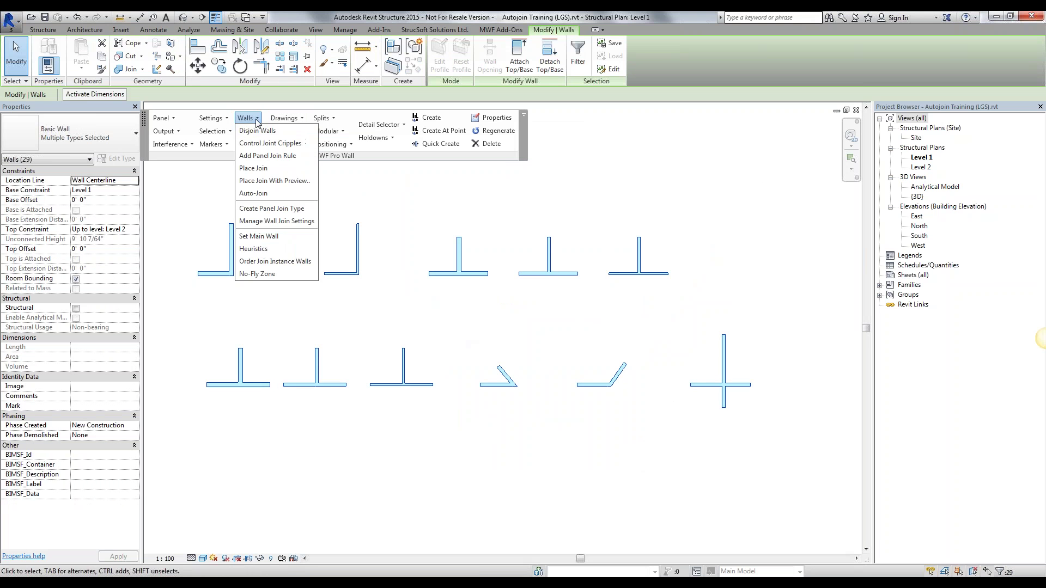
left_click(269, 195)
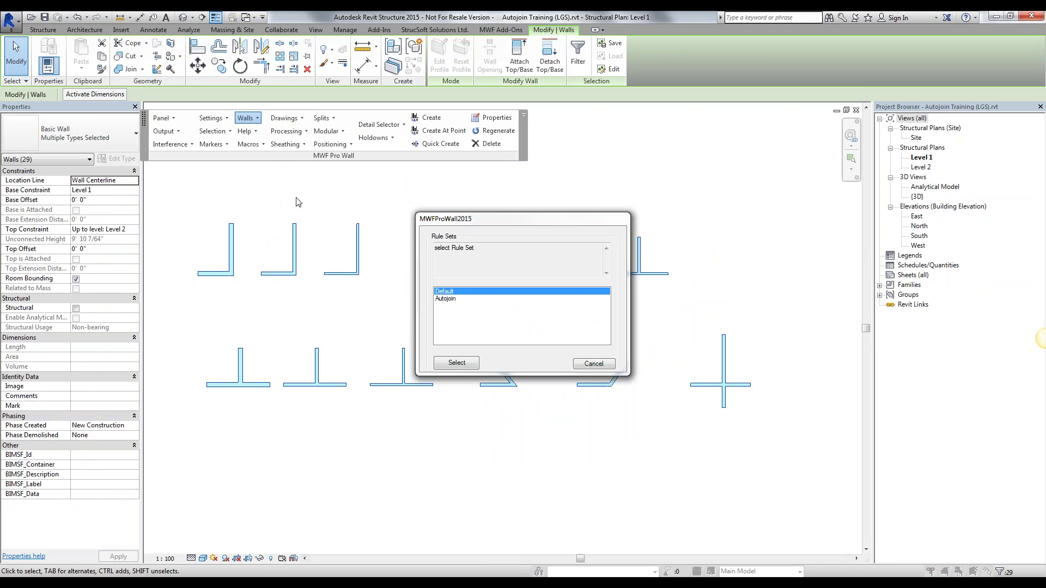
left_click(441, 300)
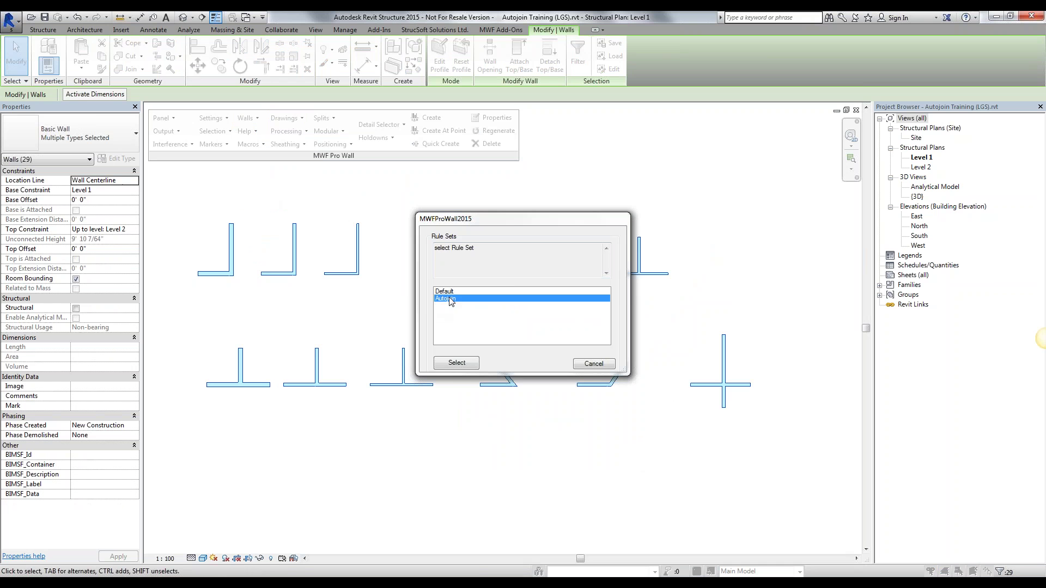
left_click(466, 368)
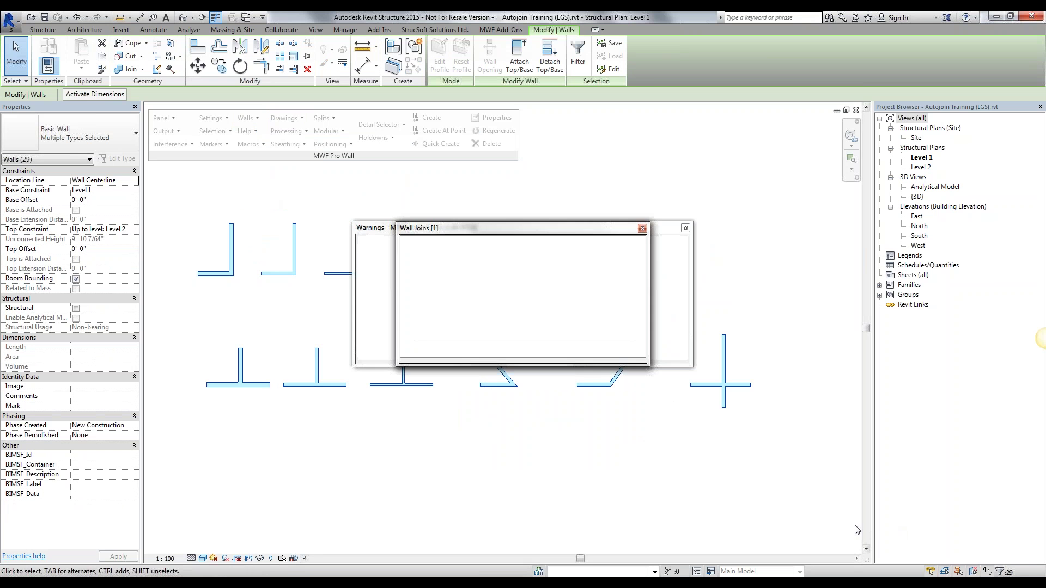
- Close the joins summary, then review the 'No Rule found' warning and close the Warnings window
left_click(645, 228)
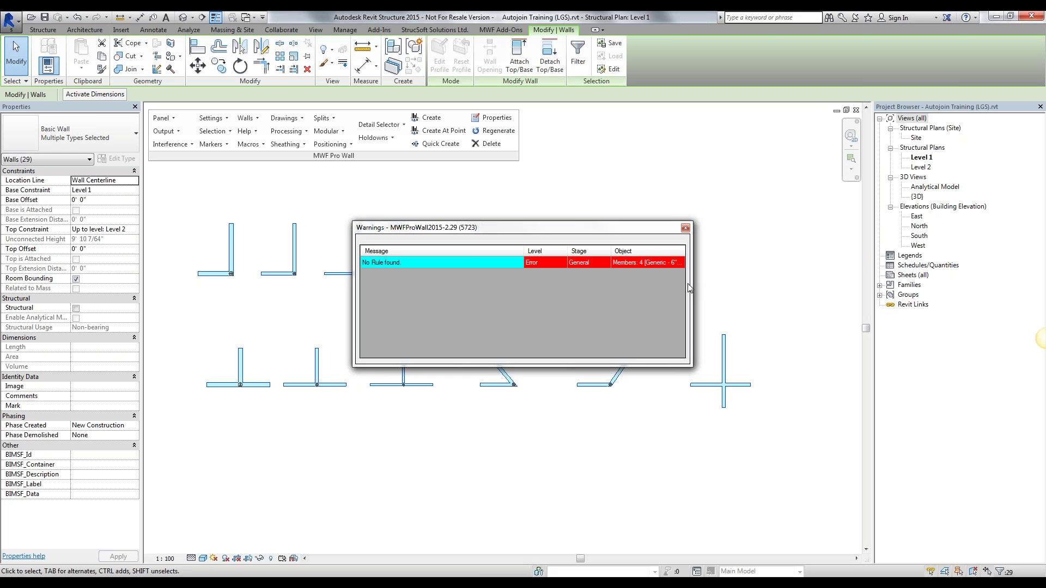
left_click_drag(692, 284, 883, 285)
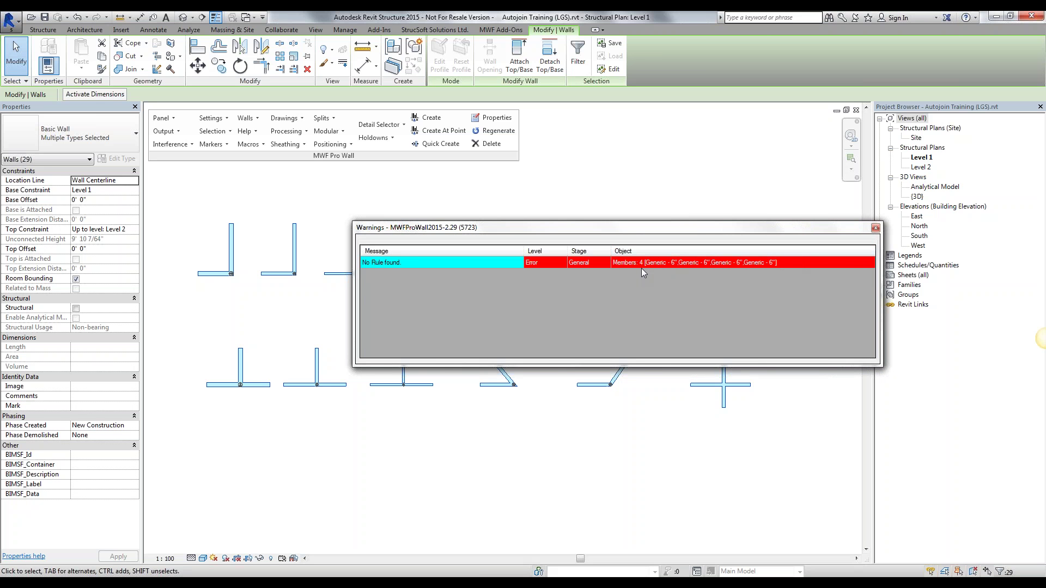
left_click_drag(709, 232, 513, 184)
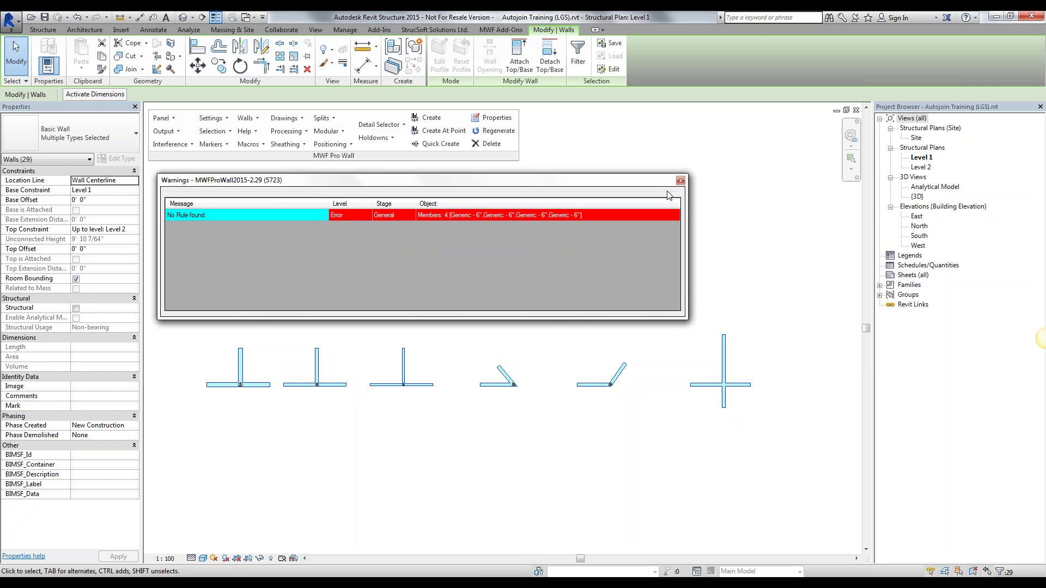
left_click(681, 181)
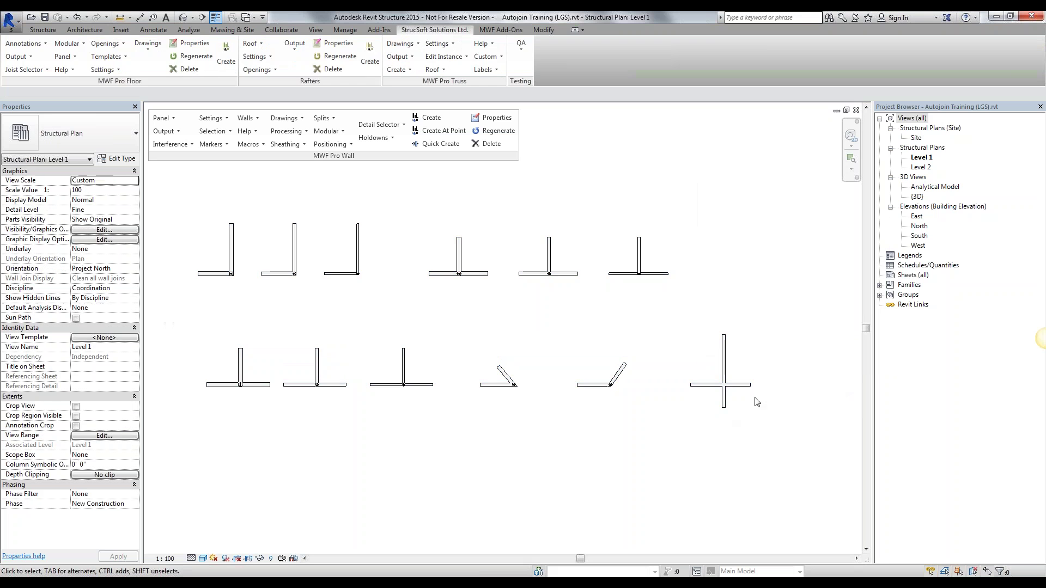
scroll(753, 395, "up", 5)
left_click(697, 362)
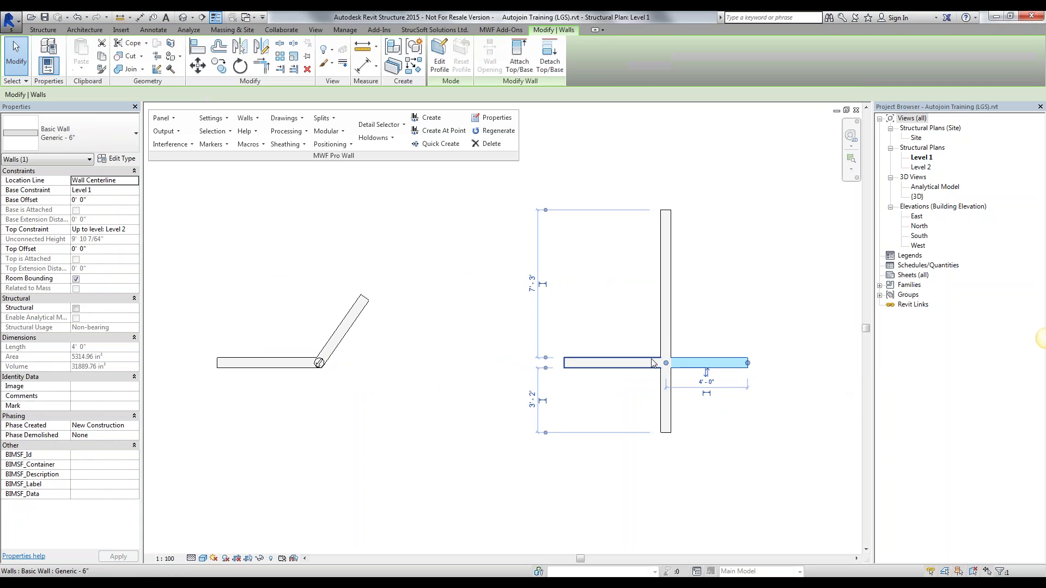
left_click(665, 327)
left_click(670, 398)
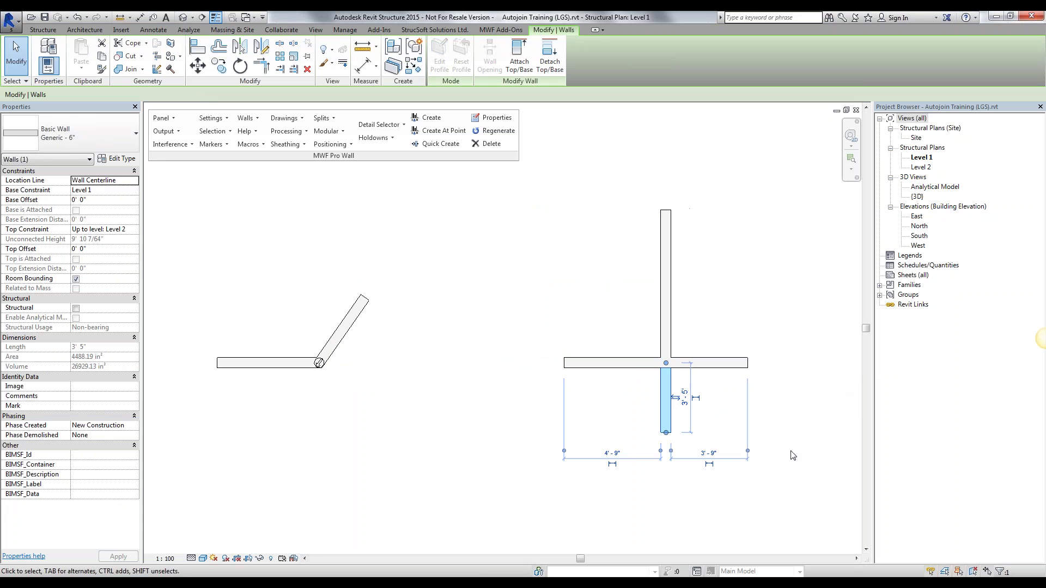
left_click(798, 458)
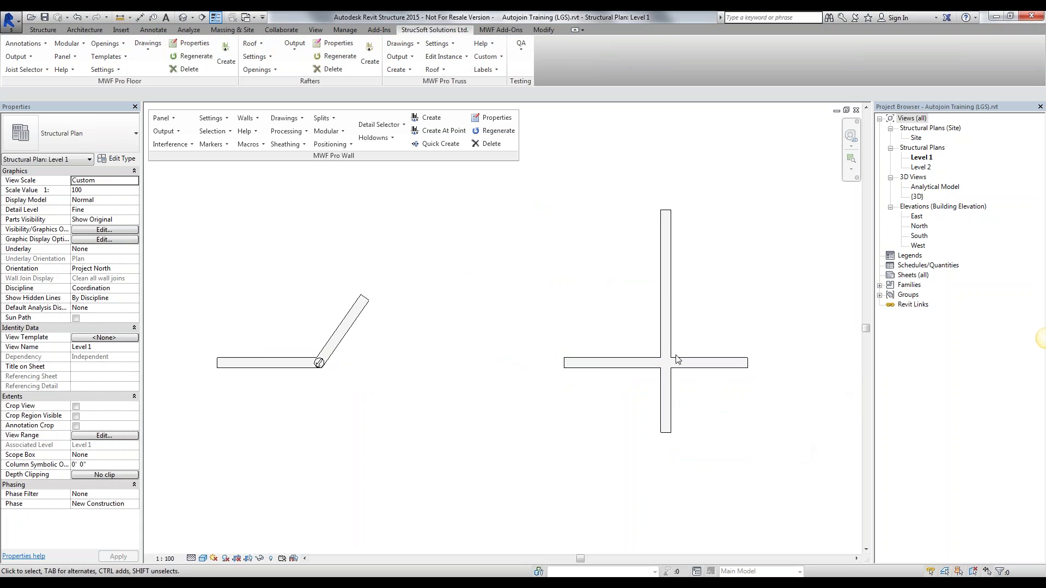
scroll(597, 391, "down", 1)
scroll(373, 420, "down", 1)
middle_click_drag(373, 420, 586, 469)
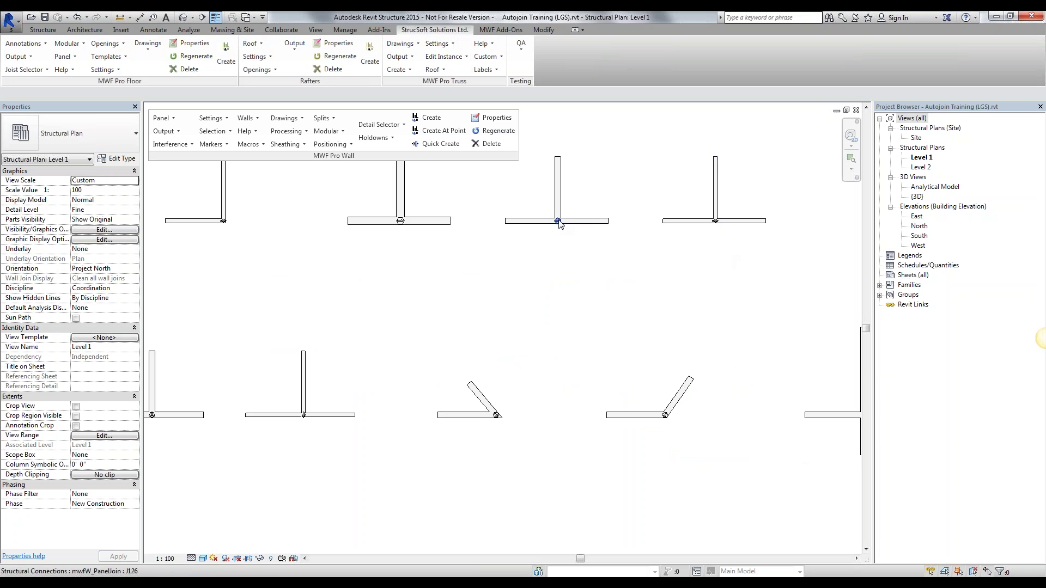
left_click(401, 221)
left_click(557, 220)
left_click(716, 221)
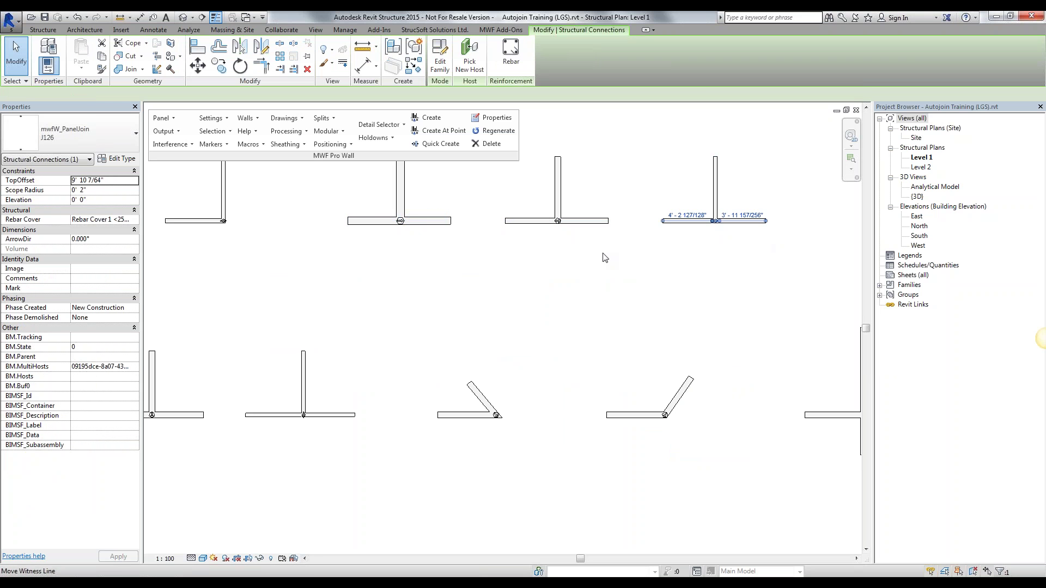
left_click(558, 221)
left_click(401, 221)
middle_click_drag(400, 221, 703, 252)
left_click(526, 252)
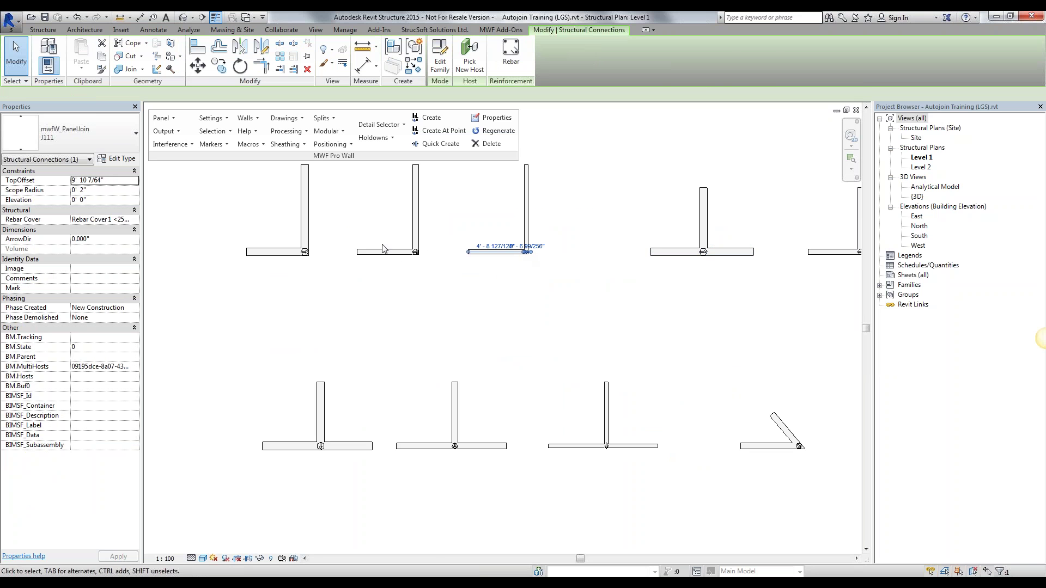
left_click(415, 252)
left_click(306, 252)
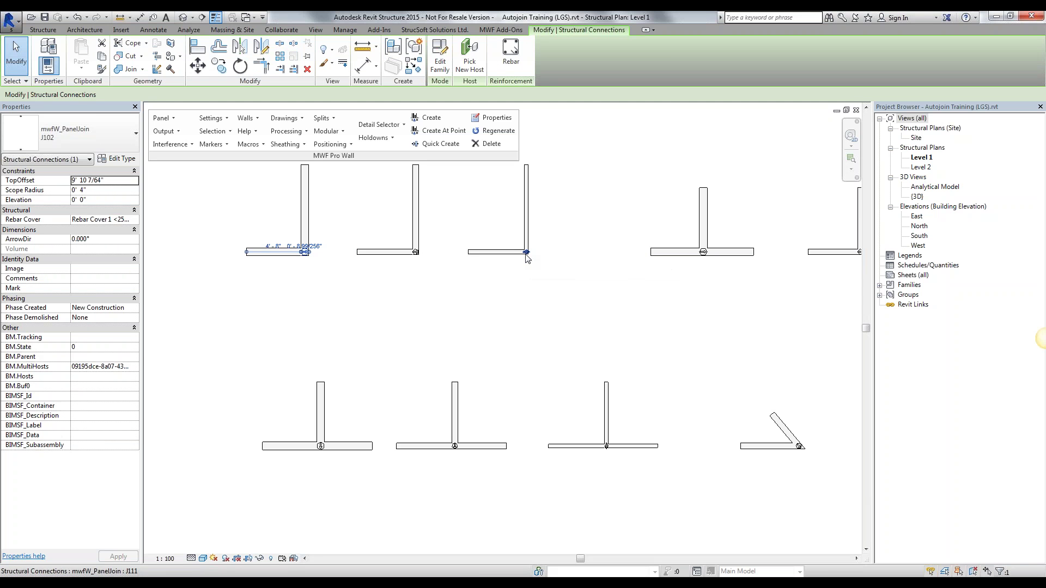
left_click(516, 287)
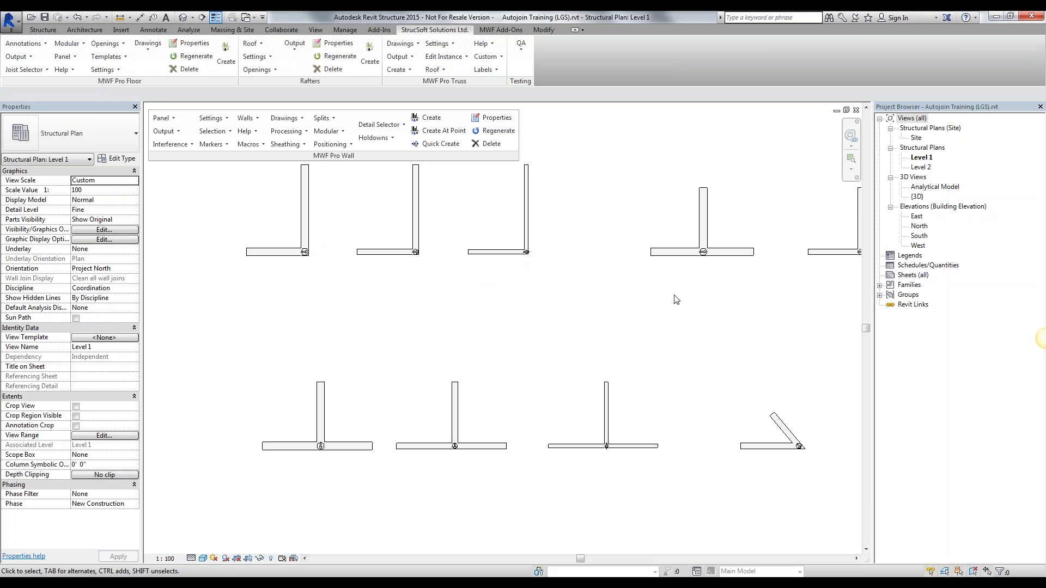